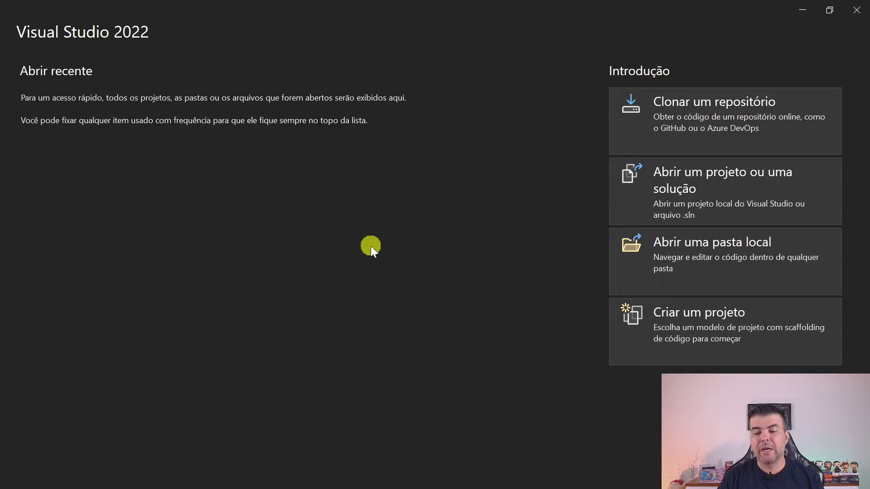
- Start a new project from the Integration Services Project template, searching the templates for "integra"
{"action": "left_click", "coordinate": [682, 338]}
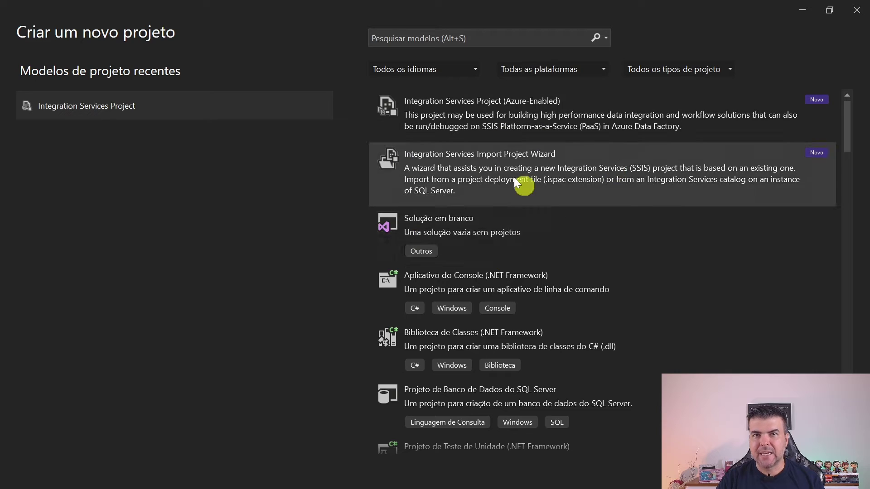
{"action": "left_click", "coordinate": [446, 42]}
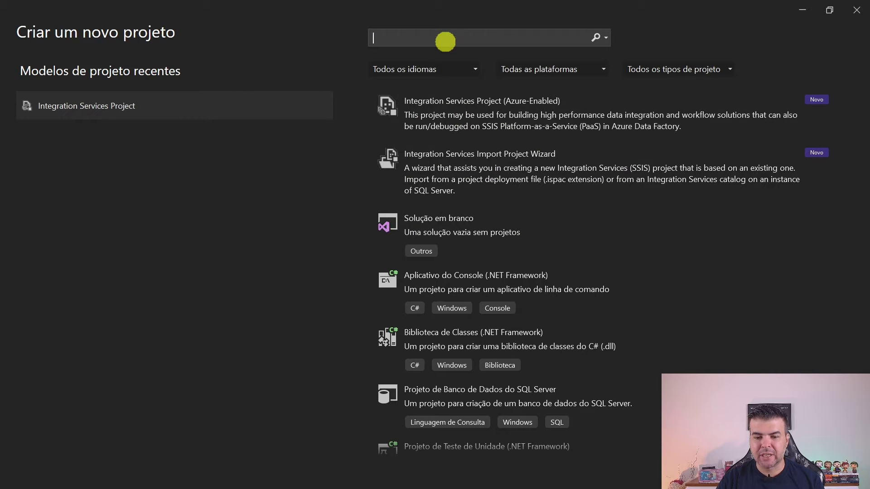
{"action": "type", "text": "integra"}
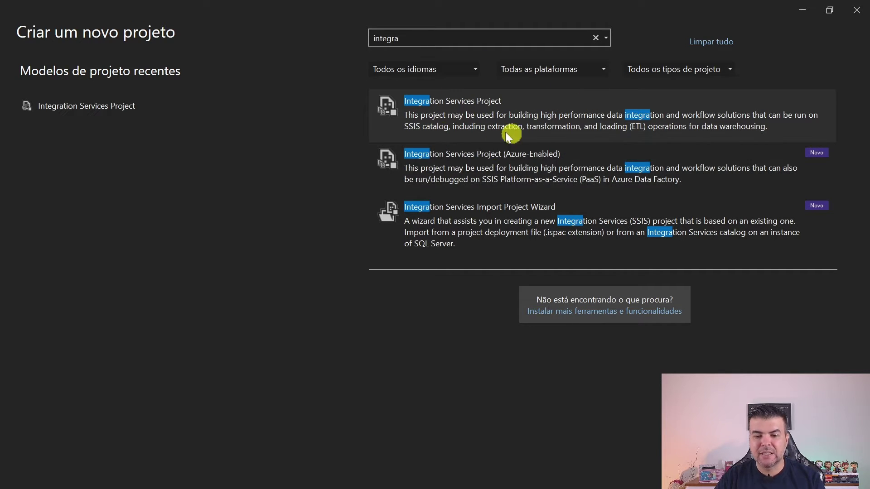
{"action": "left_click", "coordinate": [476, 120]}
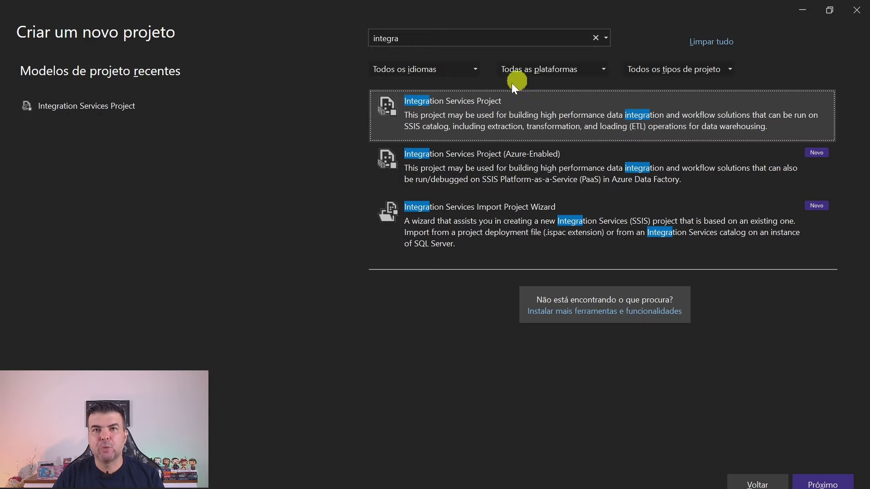
{"action": "left_click", "coordinate": [821, 485]}
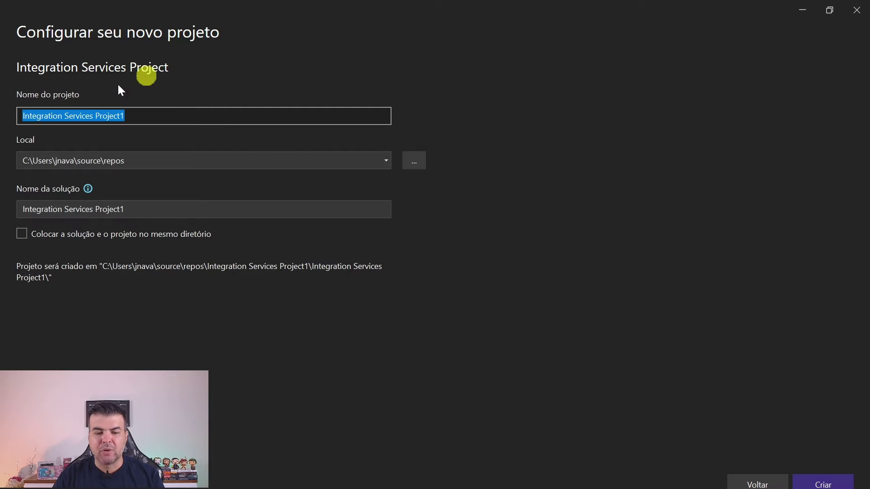
- Name the new project ProjetoInicial
{"action": "left_click", "coordinate": [159, 116]}
{"action": "left_click_drag", "start_coordinate": [159, 116], "coordinate": [43, 120]}
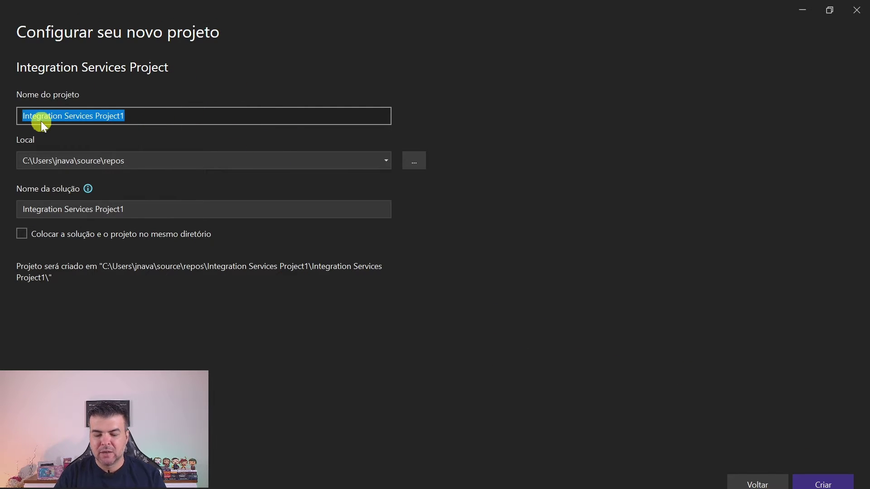
{"action": "type", "text": "ProjetoInicial"}
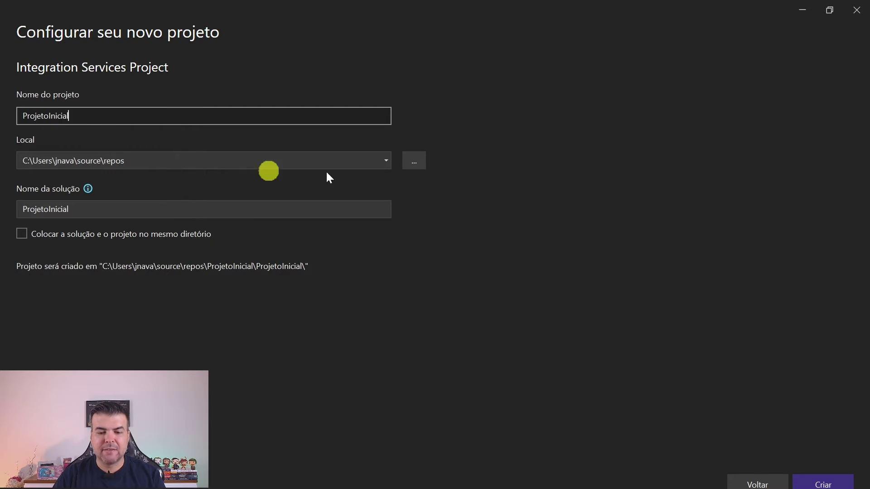
- Create the project in C:\SSIS\ProjetoInicial, with the solution and project placed in the same directory
{"action": "left_click", "coordinate": [417, 167]}
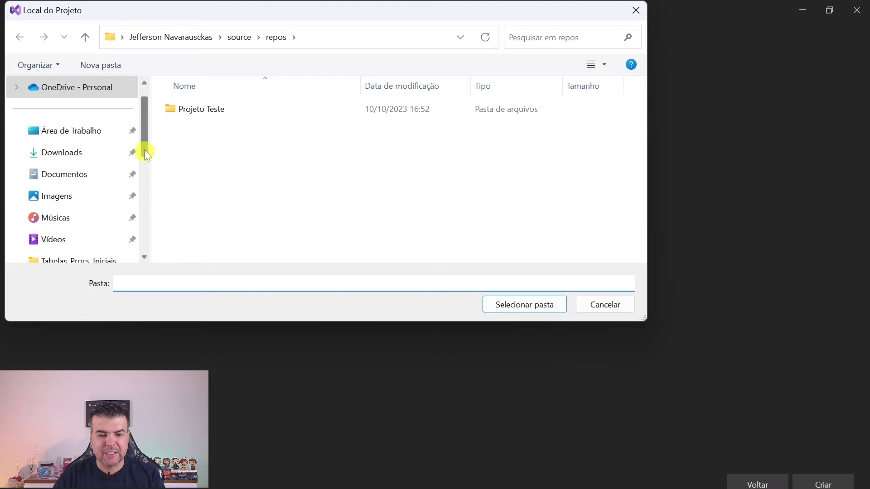
{"action": "left_click_drag", "start_coordinate": [142, 150], "coordinate": [137, 234]}
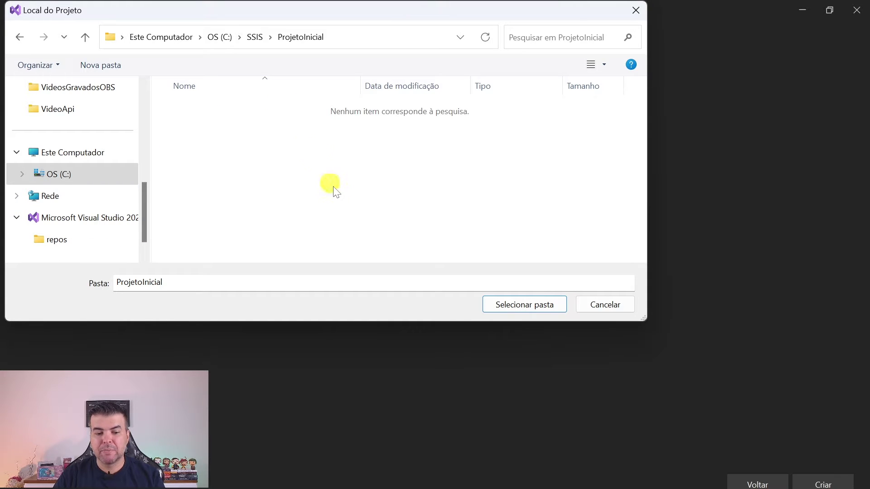
{"action": "left_click", "coordinate": [515, 306]}
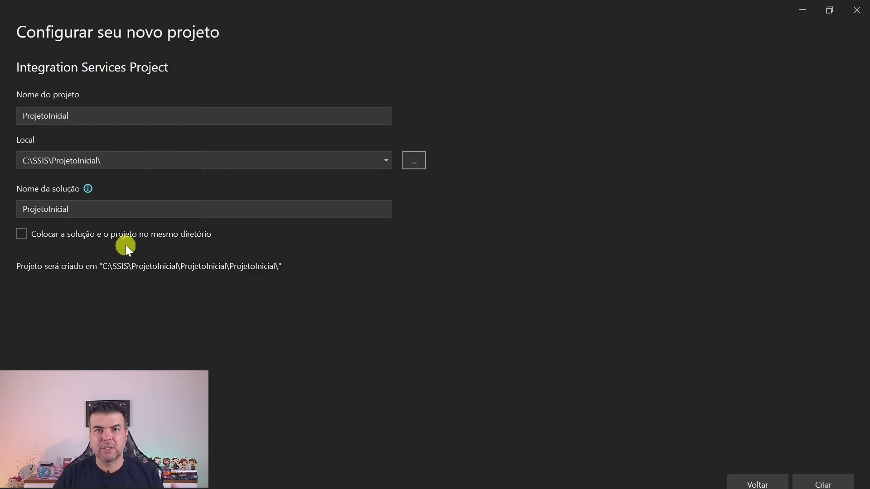
{"action": "left_click", "coordinate": [23, 235]}
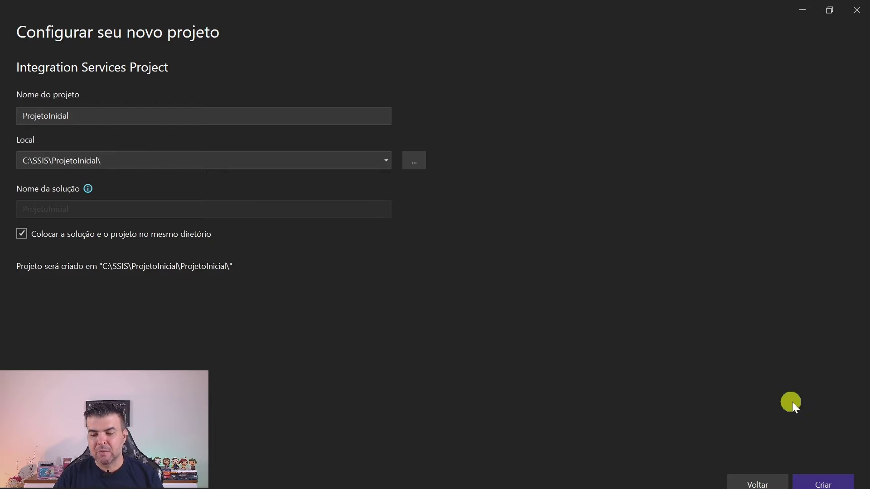
{"action": "left_click", "coordinate": [815, 481]}
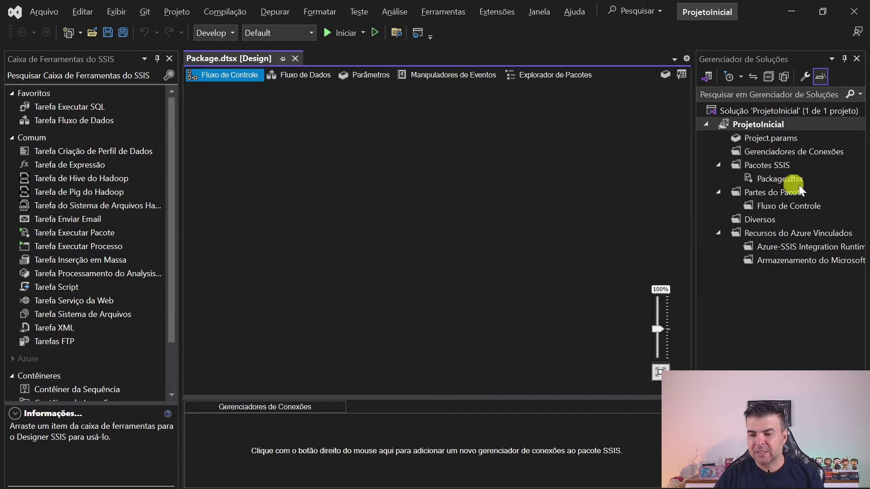
- Rename the SSIS package Package.dtsx as ETL.dtsx
{"action": "left_click", "coordinate": [771, 181]}
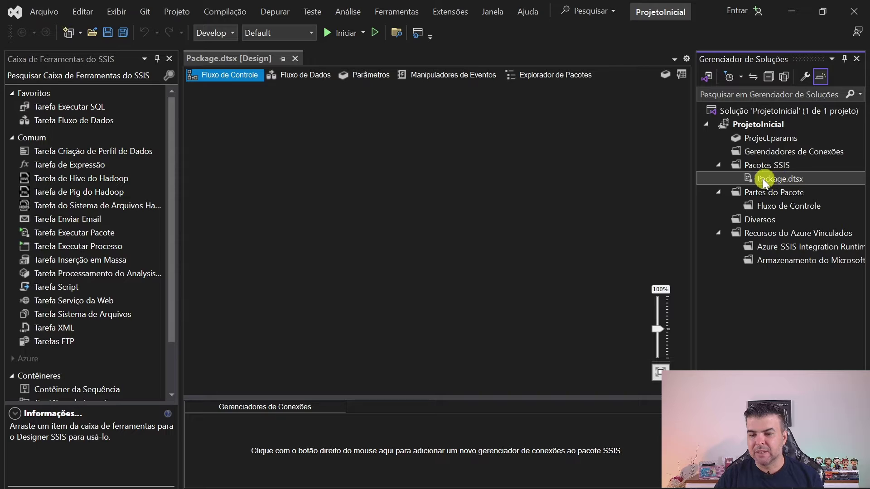
{"action": "right_click", "coordinate": [754, 178]}
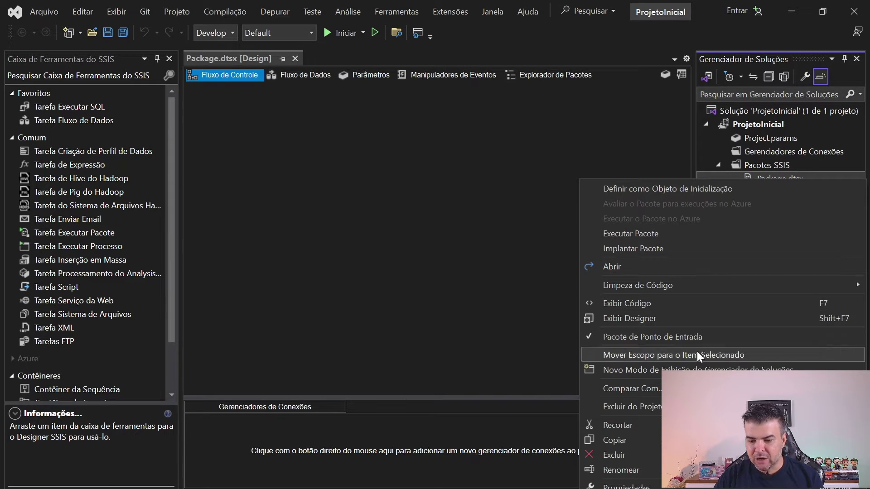
{"action": "left_click", "coordinate": [640, 468]}
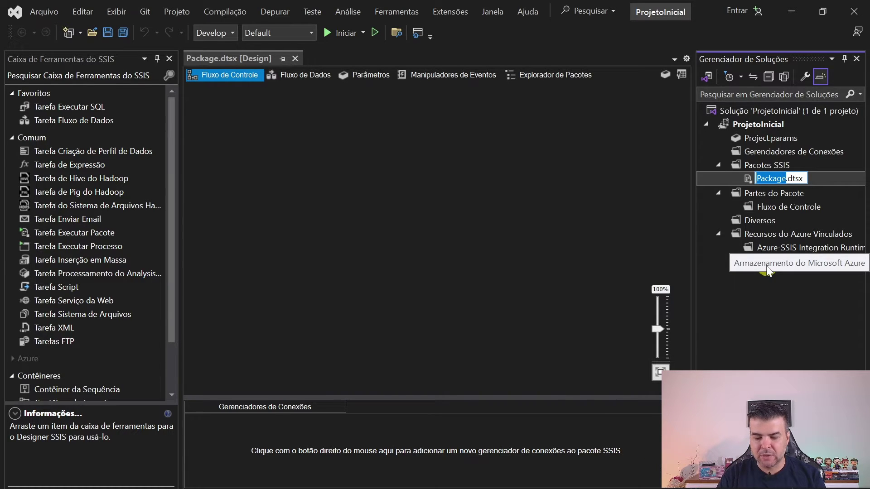
{"action": "type", "text": "ETL"}
{"action": "left_click", "coordinate": [805, 179]}
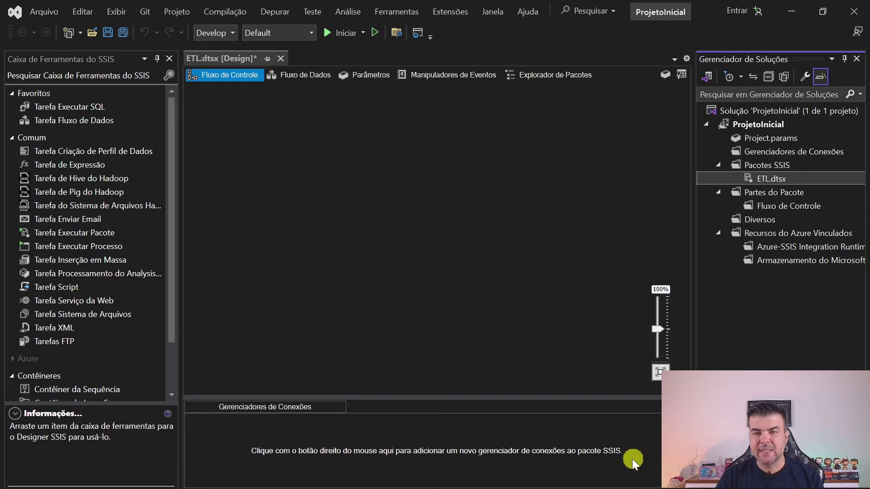
- Start a new OLE DB connection for the package using the Microsoft OLE DB Provider for SQL Server
{"action": "right_click", "coordinate": [350, 445]}
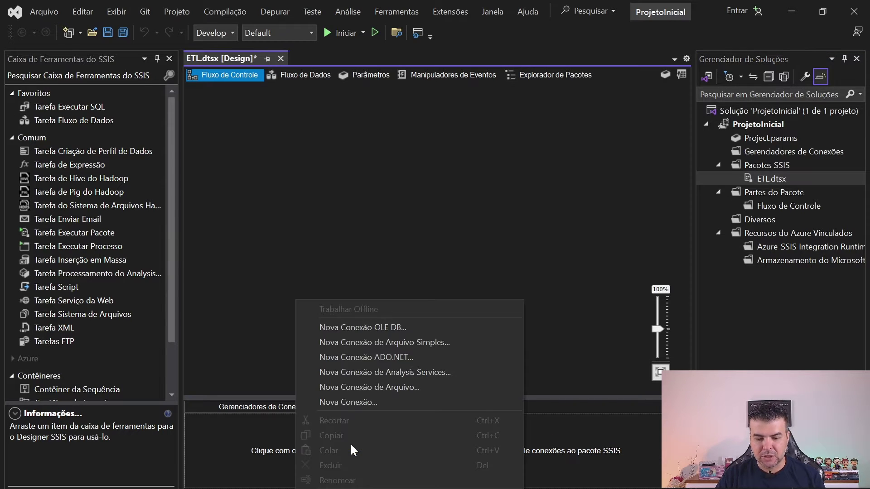
{"action": "left_click", "coordinate": [374, 328]}
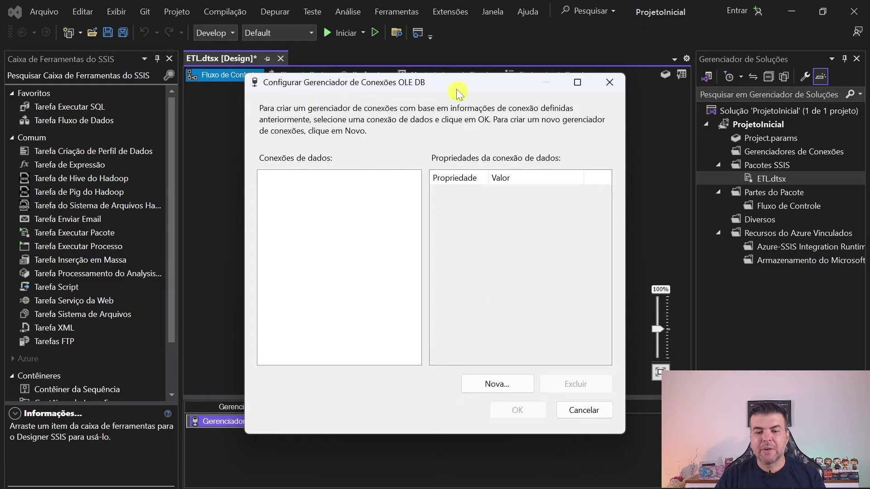
{"action": "left_click_drag", "start_coordinate": [442, 84], "coordinate": [434, 100]}
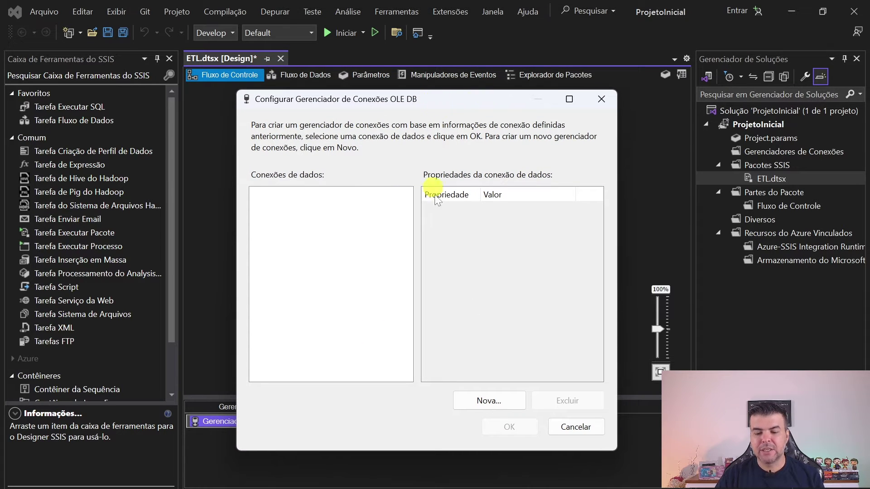
{"action": "left_click", "coordinate": [487, 402]}
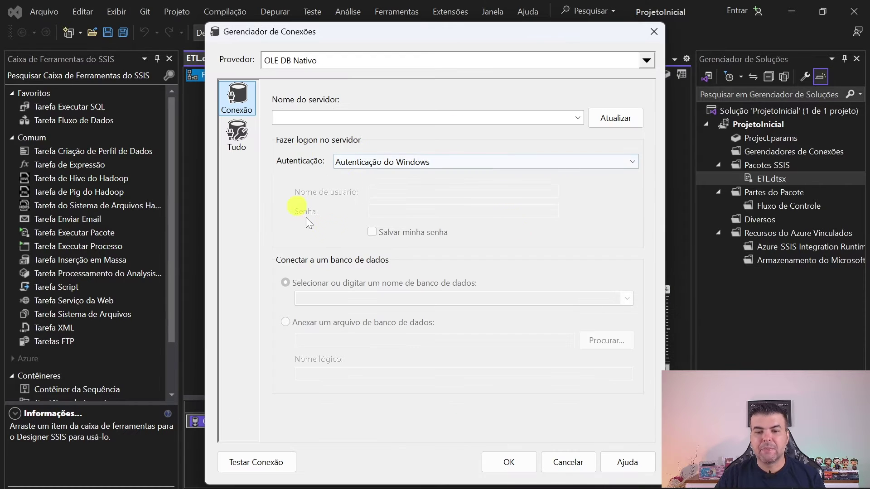
{"action": "left_click", "coordinate": [313, 62]}
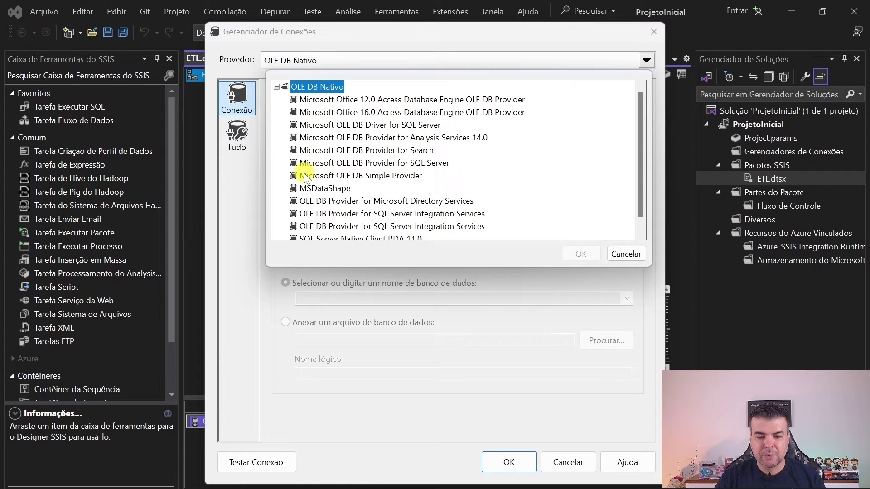
{"action": "left_click", "coordinate": [435, 164]}
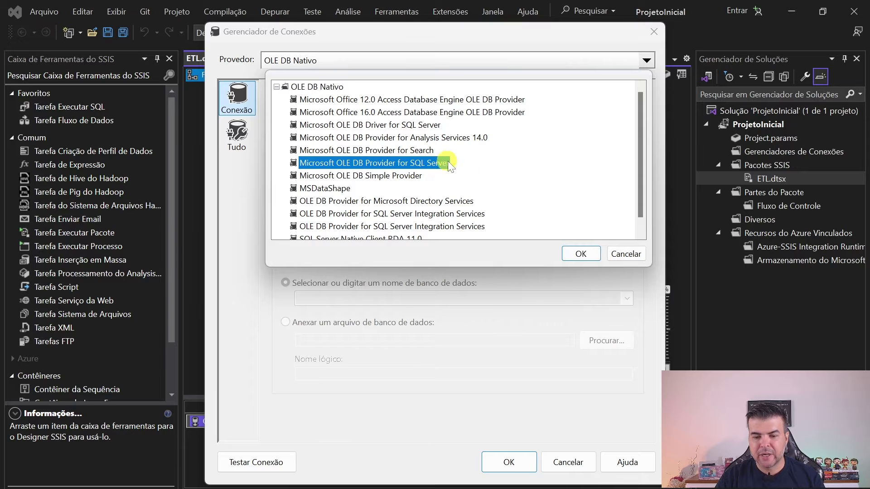
{"action": "left_click", "coordinate": [579, 253]}
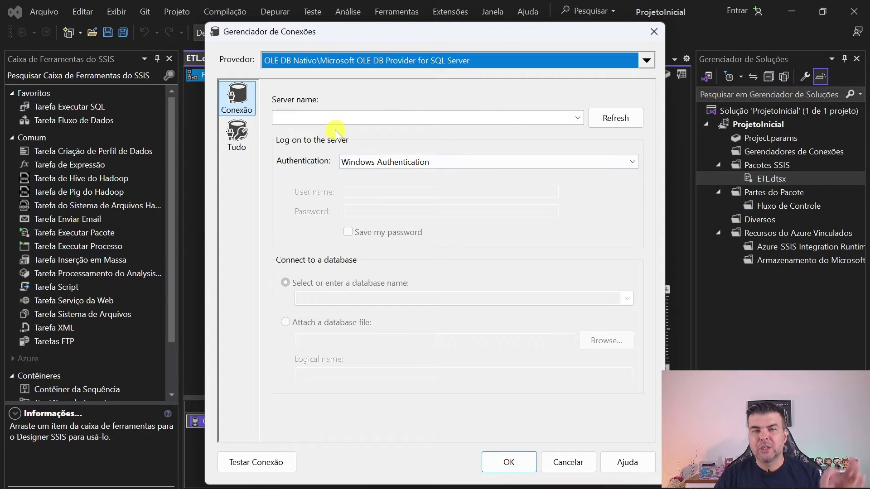
- Set the connection to server JNFP with Windows Authentication and the SISTEMA database
{"action": "key", "text": "Tab"}
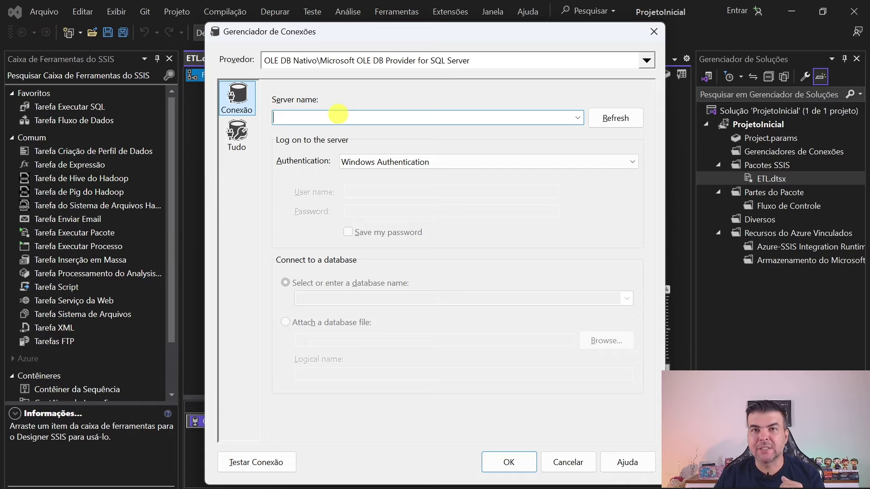
{"action": "key", "text": "alt+Tab"}
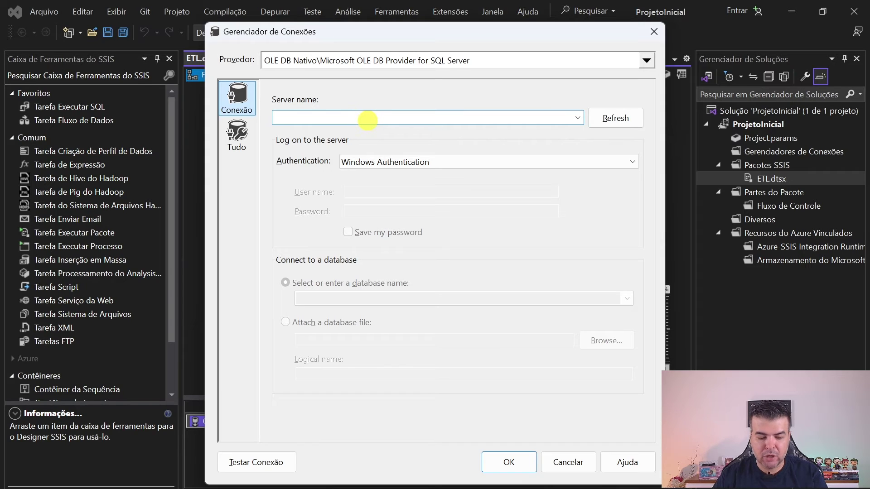
{"action": "type", "text": "JNFP"}
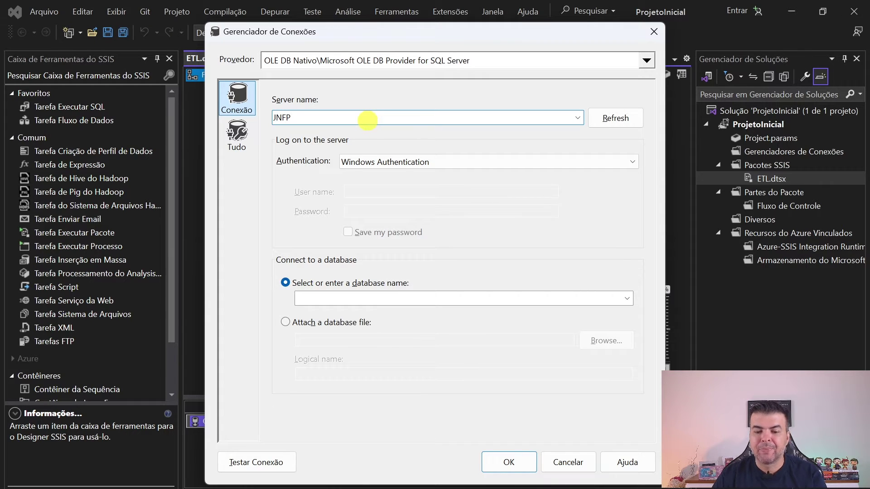
{"action": "left_click", "coordinate": [439, 163]}
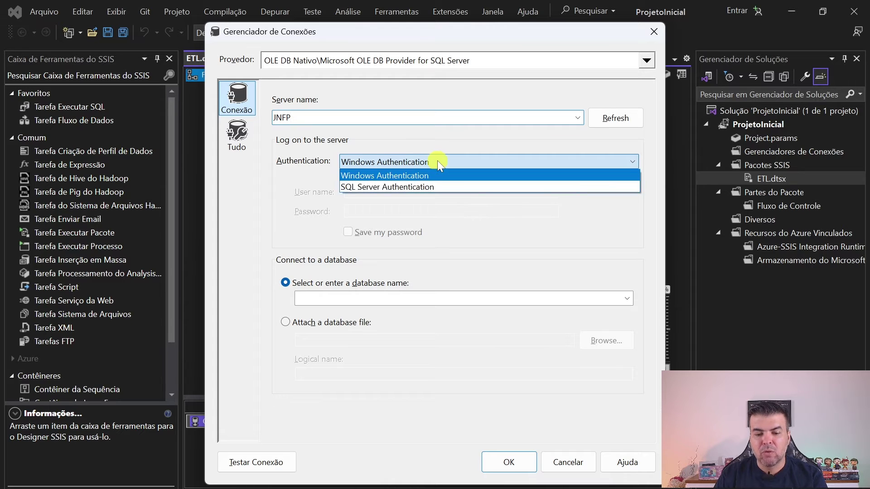
{"action": "left_click", "coordinate": [423, 180]}
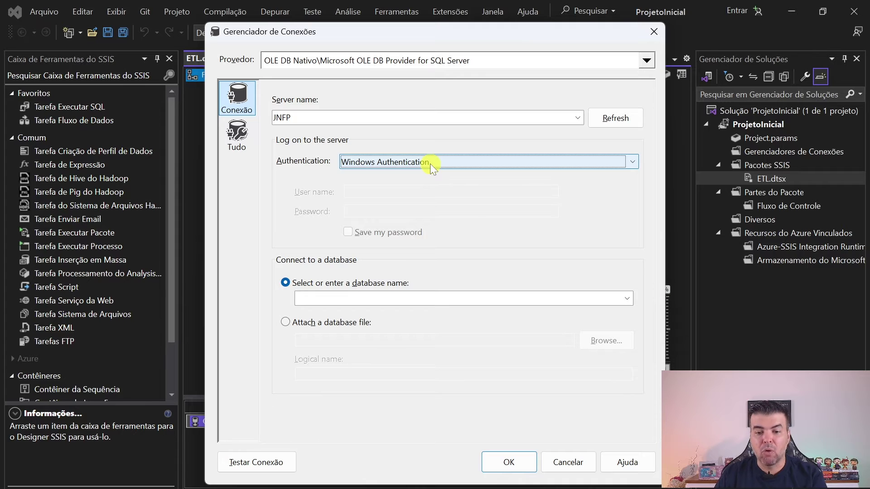
{"action": "left_click", "coordinate": [626, 299]}
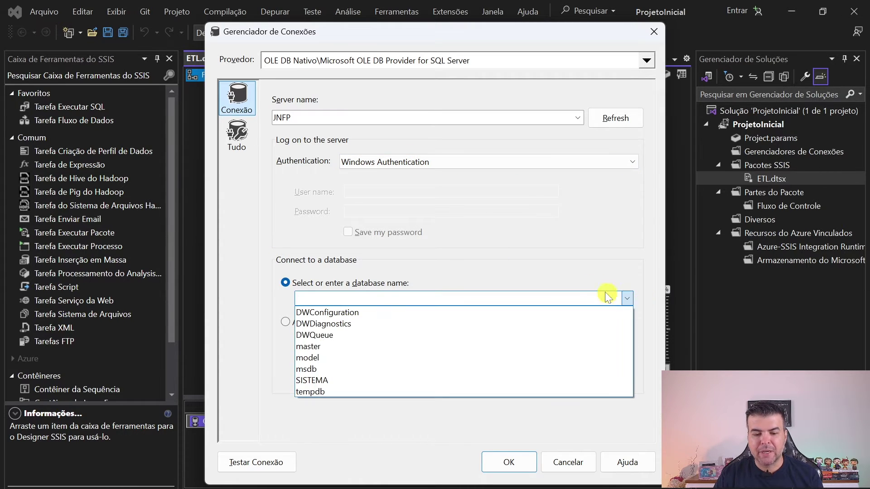
{"action": "left_click", "coordinate": [322, 382]}
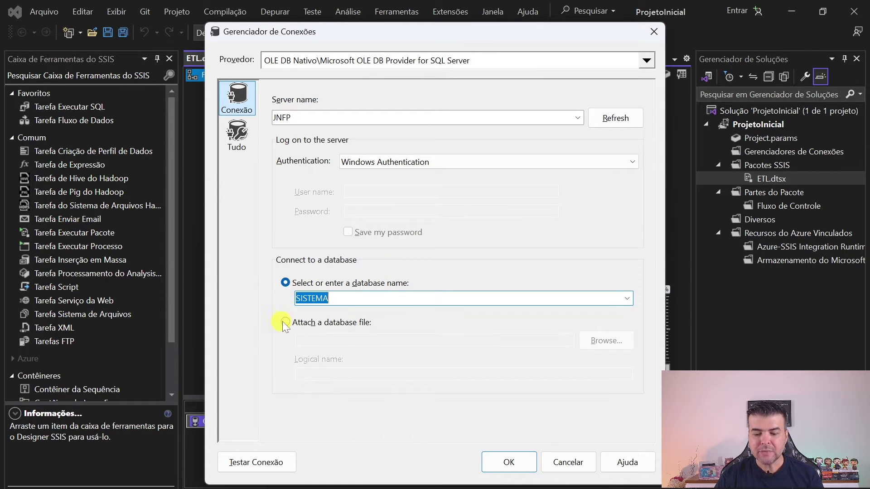
- Test the SISTEMA database connection and add it to the package's connection managers
{"action": "left_click", "coordinate": [266, 458]}
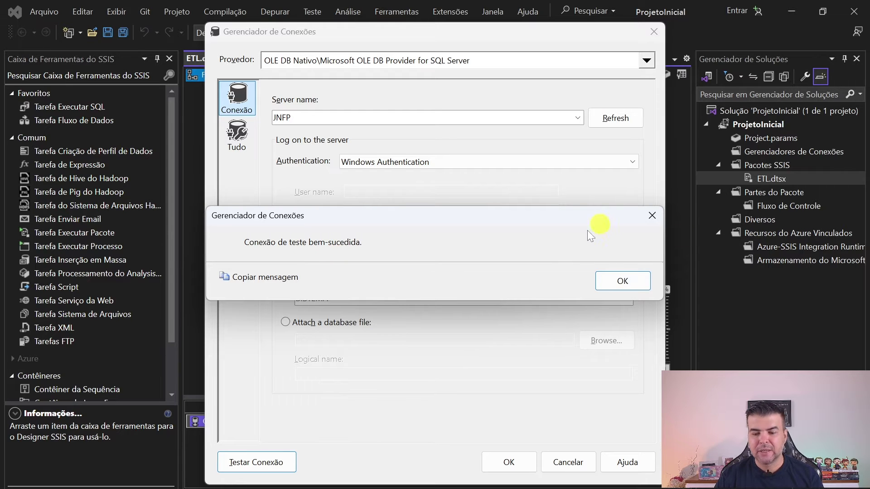
{"action": "left_click", "coordinate": [619, 281]}
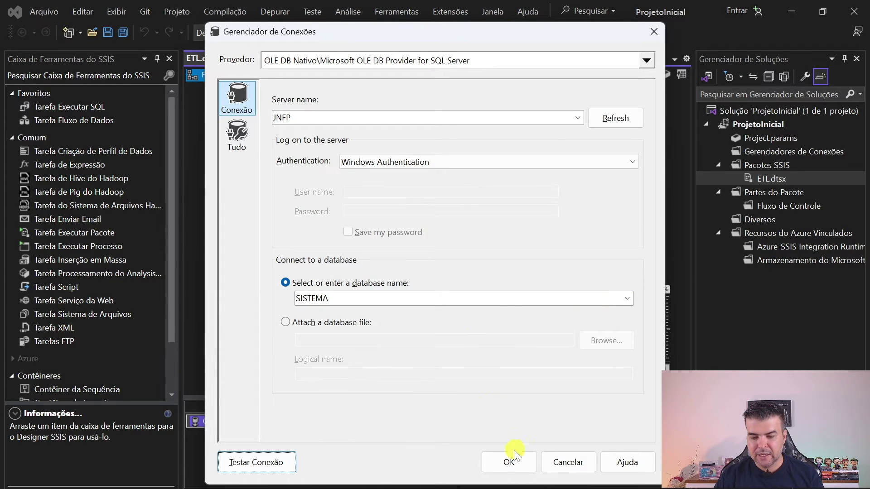
{"action": "left_click", "coordinate": [510, 462]}
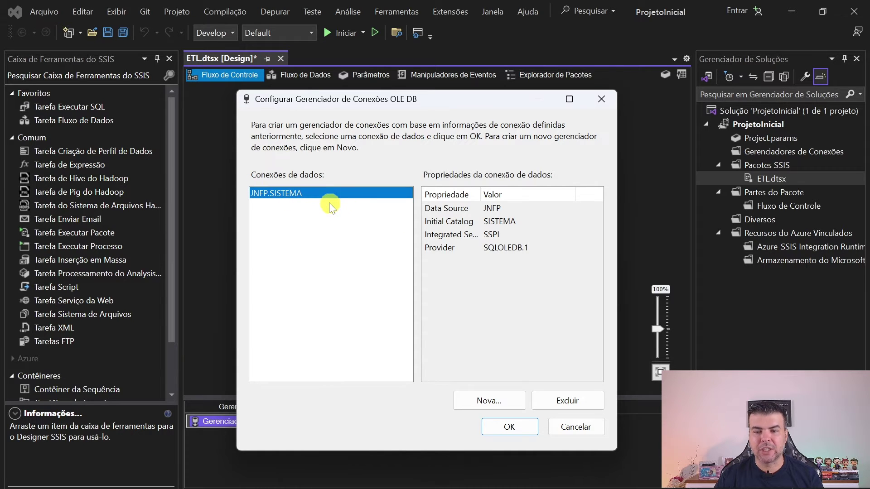
{"action": "left_click", "coordinate": [519, 429]}
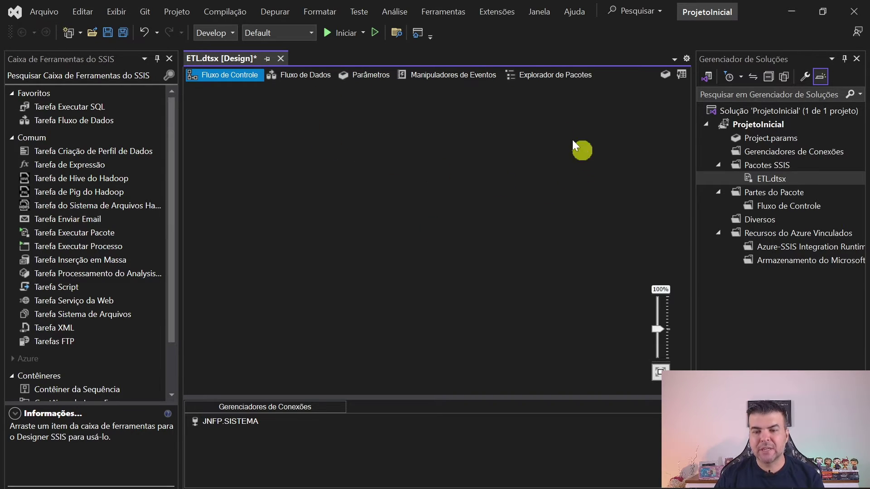
- Switch to SQL Server Management Studio and run SELECT * FROM PRODUTOS in a new query on the SISTEMA database
{"action": "key", "text": "alt+Tab"}
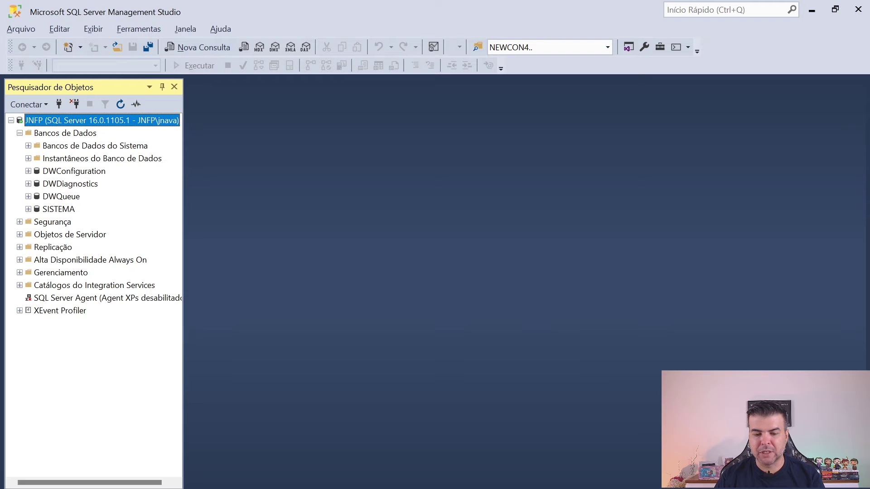
{"action": "left_click", "coordinate": [217, 47]}
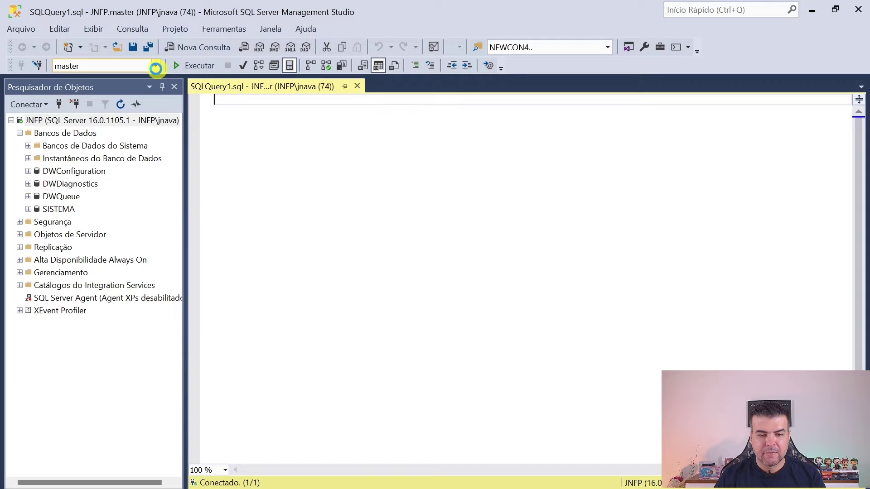
{"action": "left_click", "coordinate": [155, 66]}
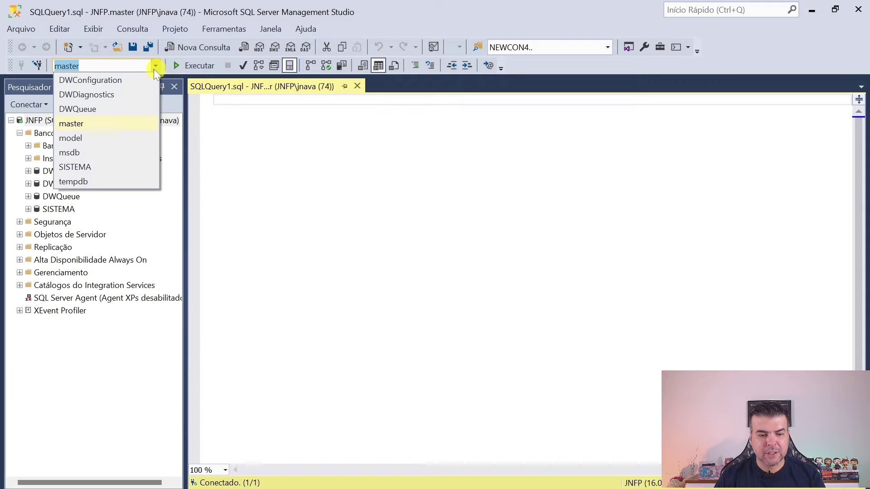
{"action": "left_click", "coordinate": [117, 166]}
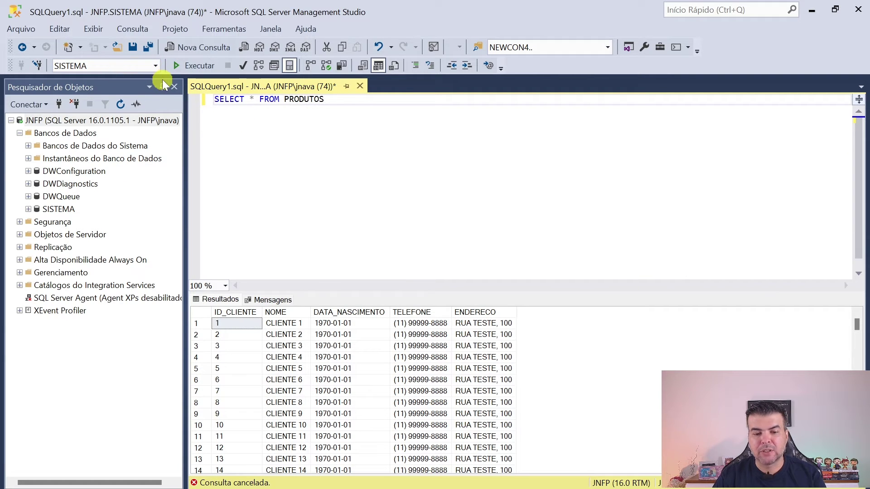
{"action": "left_click", "coordinate": [188, 66]}
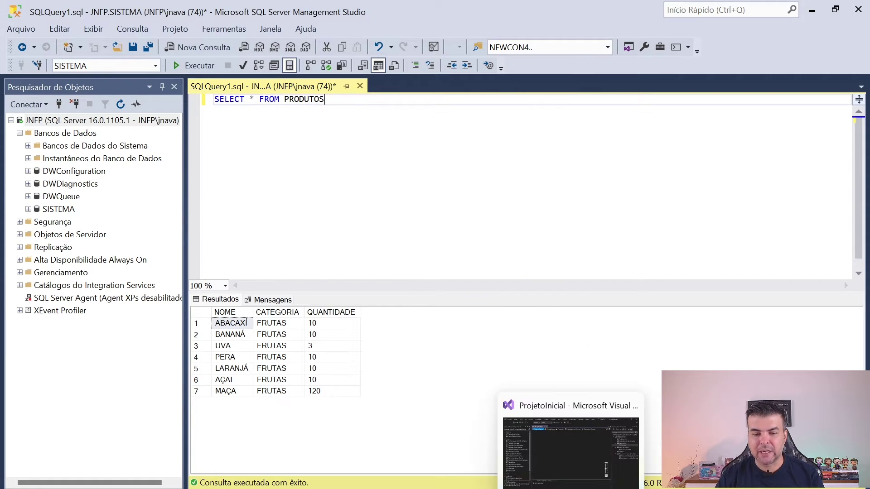
- Switch back to Visual Studio and add a Data Flow Task (Tarefa Fluxo de Dados) to the ETL package's control flow
{"action": "left_click", "coordinate": [514, 448]}
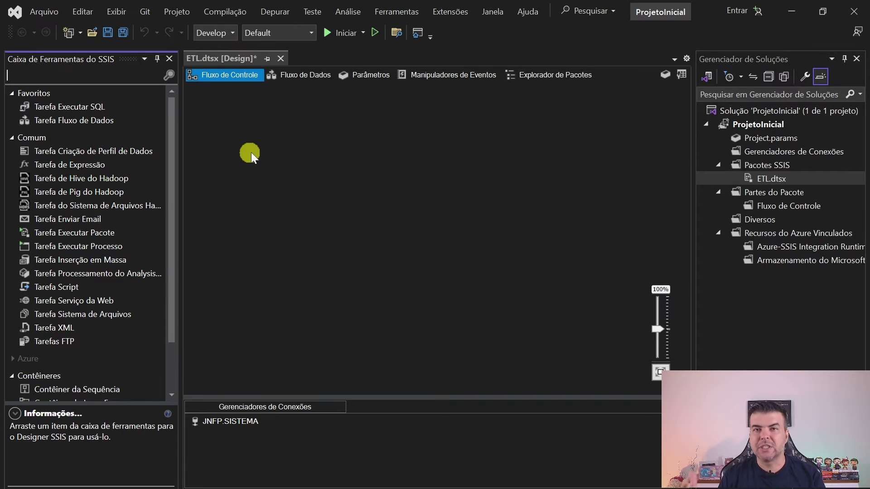
{"action": "left_click", "coordinate": [251, 152]}
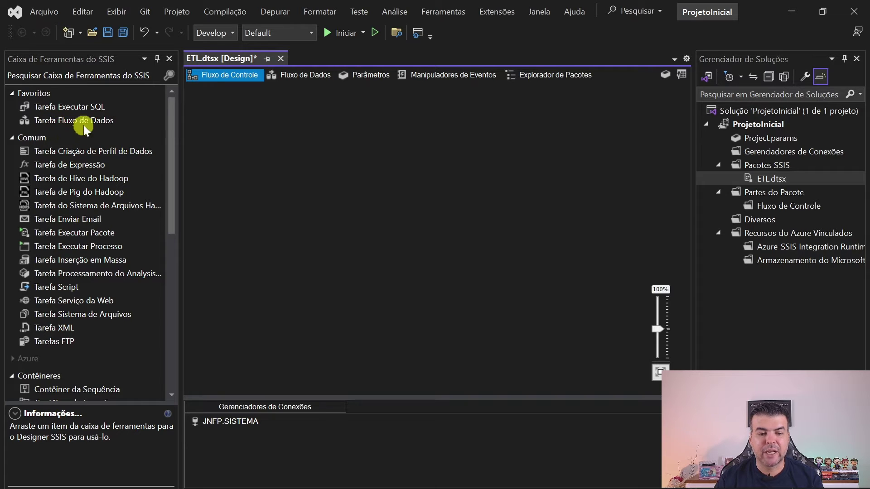
{"action": "left_click_drag", "start_coordinate": [42, 124], "coordinate": [298, 153]}
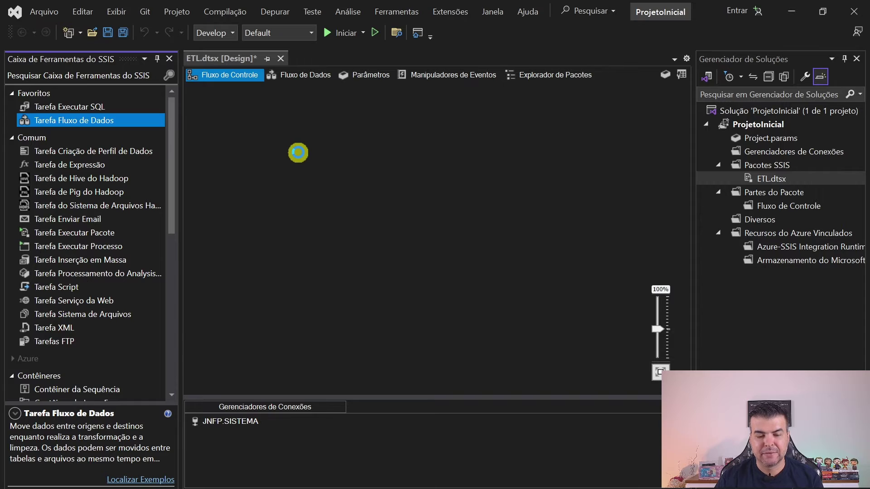
{"action": "left_click_drag", "start_coordinate": [298, 153], "coordinate": [299, 153]}
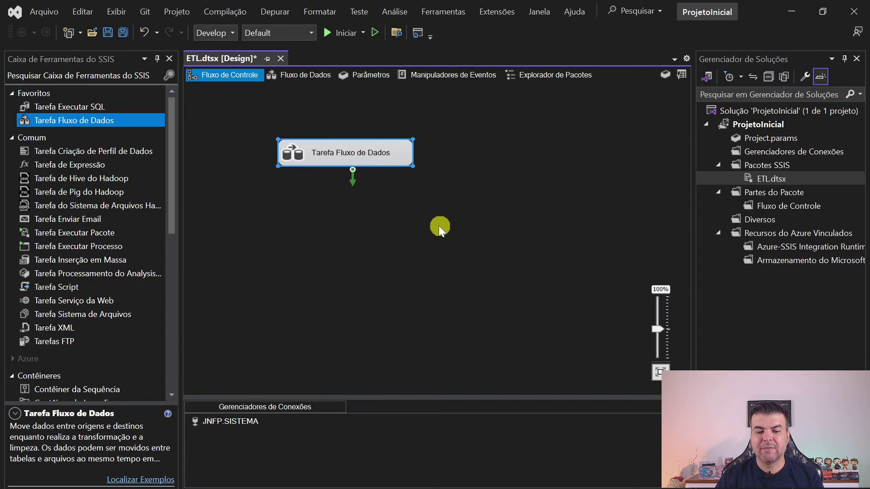
- Rename the data flow task as Tarefa 1
{"action": "right_click", "coordinate": [366, 156]}
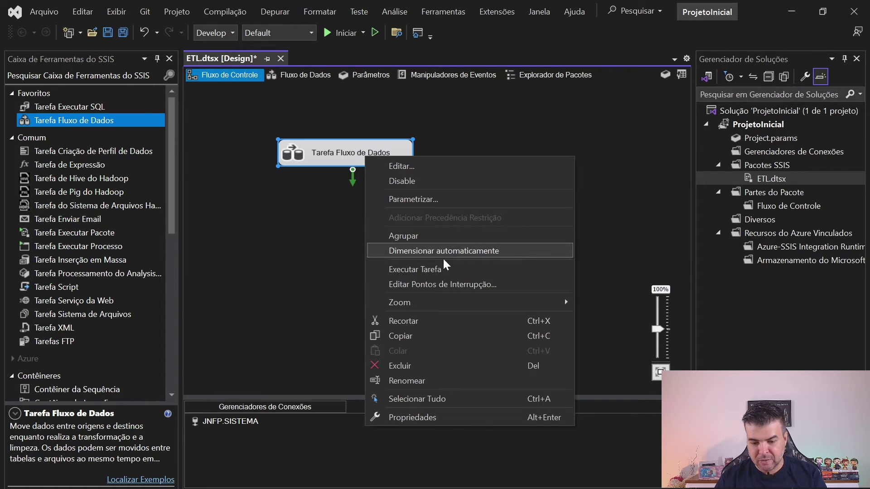
{"action": "left_click", "coordinate": [438, 377]}
{"action": "type", "text": "tARE"}
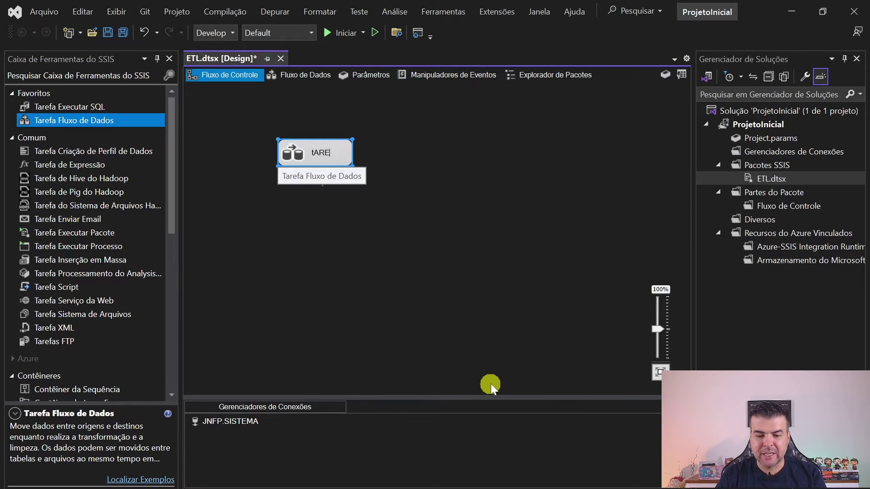
{"action": "key", "text": "BackSpace"}
{"action": "key", "text": "BackSpace"}
{"action": "key", "text": "BackSpace"}
{"action": "key", "text": "BackSpace"}
{"action": "type", "text": "T"}
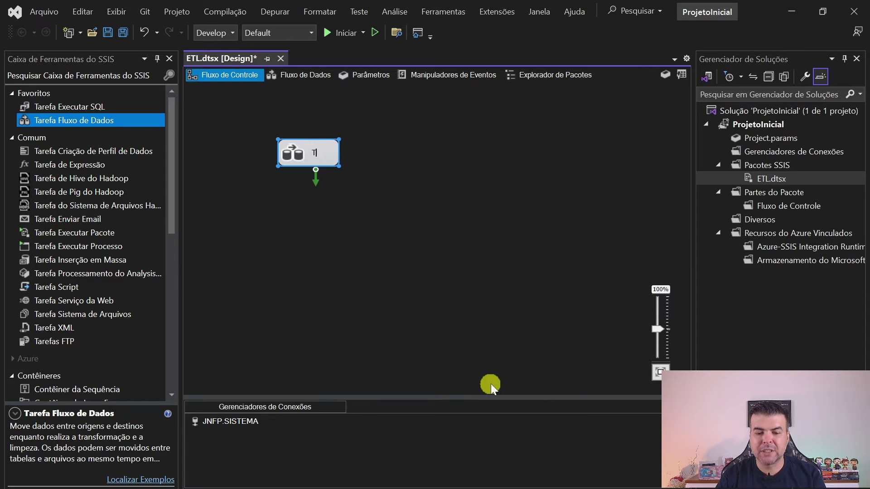
{"action": "type", "text": "arefa 1"}
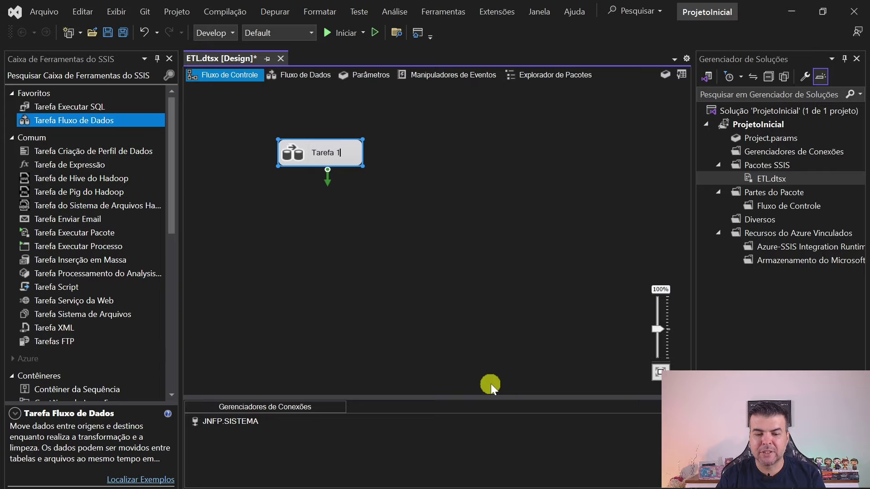
{"action": "left_click", "coordinate": [490, 384]}
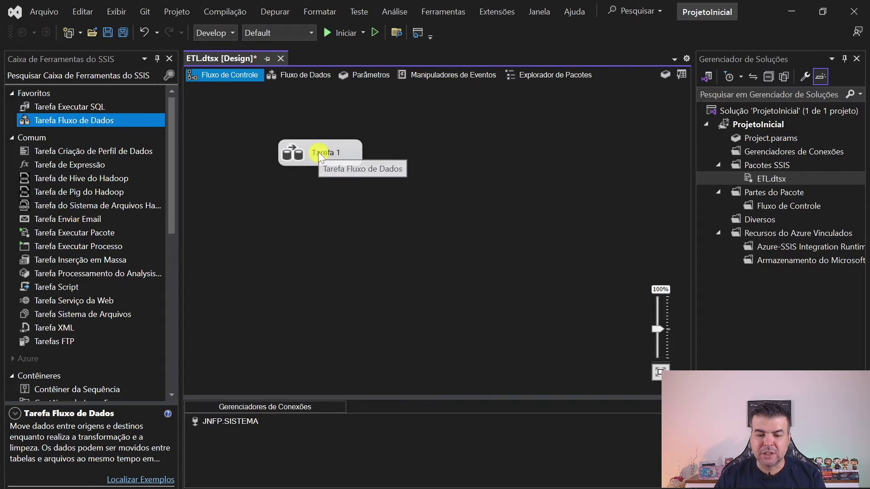
- Open the data flow of Tarefa 1 and add an OLE DB source (Origem OLE DB) to it
{"action": "double_click", "coordinate": [318, 151]}
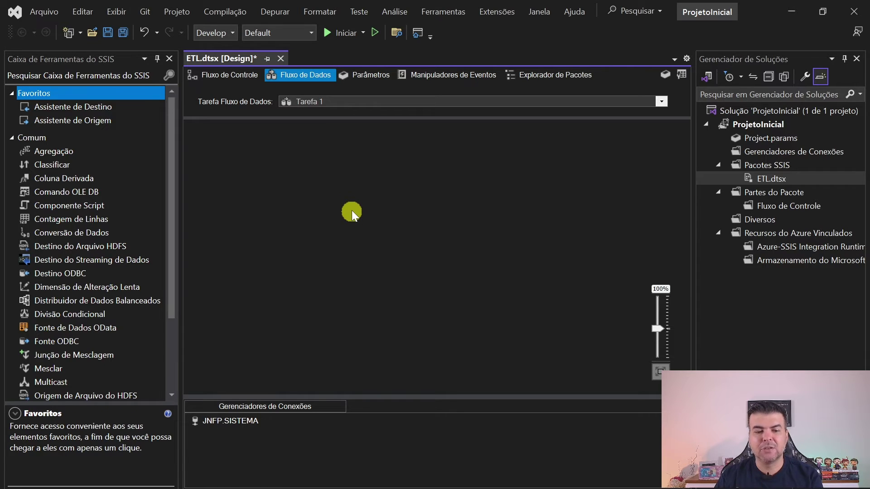
{"action": "left_click", "coordinate": [104, 208]}
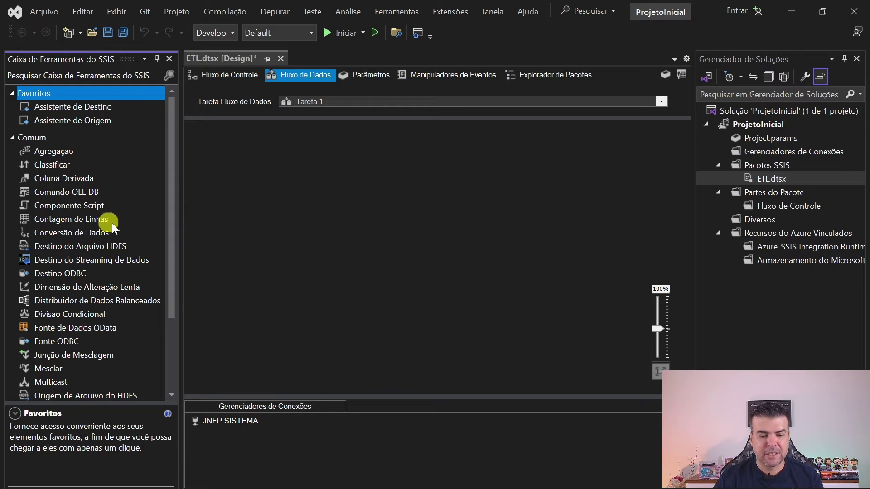
{"action": "left_click_drag", "start_coordinate": [172, 213], "coordinate": [175, 325]}
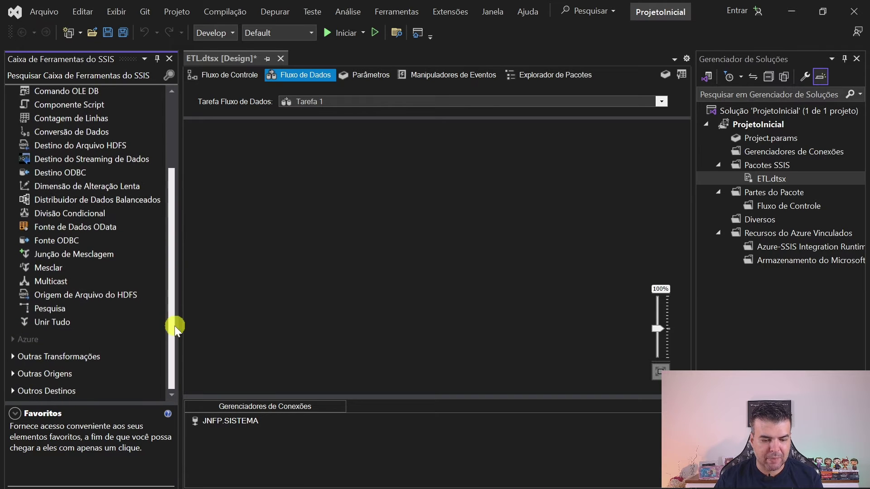
{"action": "left_click", "coordinate": [12, 376]}
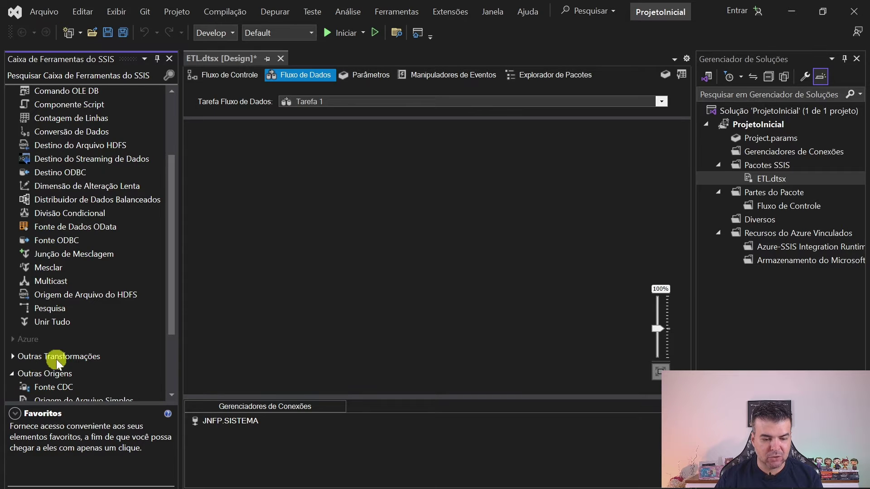
{"action": "scroll", "coordinate": [56, 360], "scroll_direction": "down", "scroll_amount": 2}
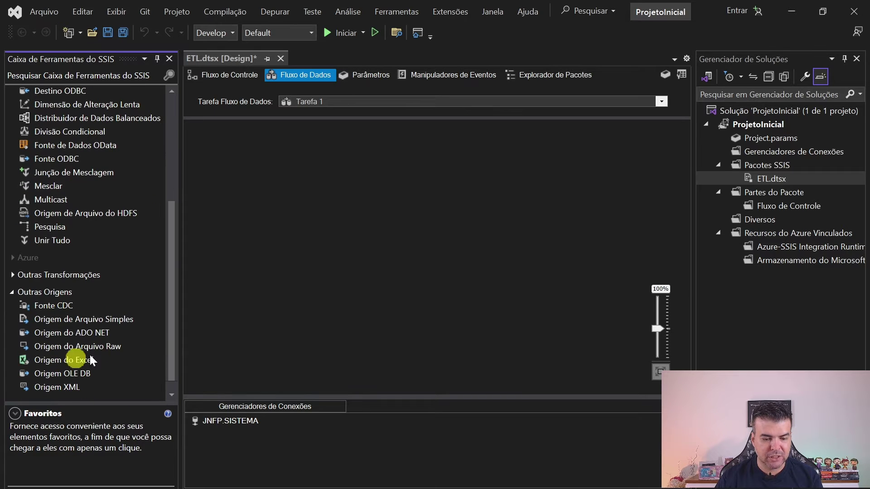
{"action": "left_click", "coordinate": [45, 375]}
{"action": "left_click_drag", "start_coordinate": [37, 376], "coordinate": [291, 252]}
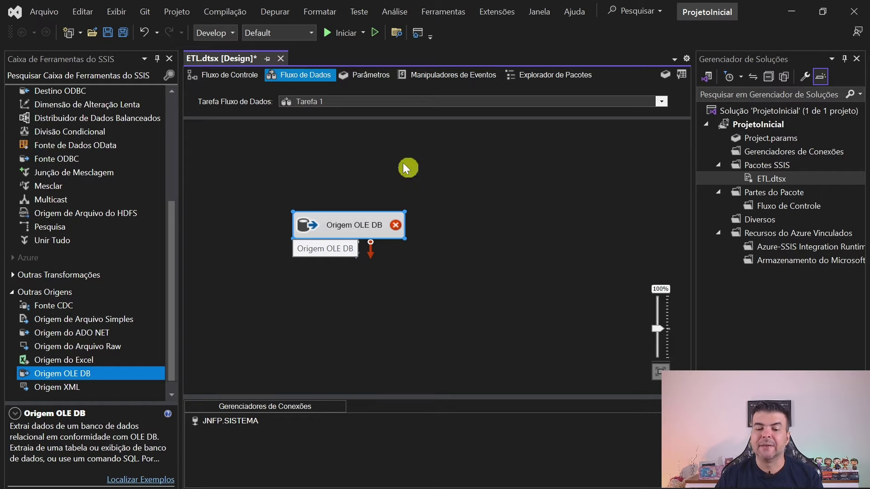
- Set the OLE DB source to read the [dbo].[PRODUTOS] table
{"action": "double_click", "coordinate": [345, 230]}
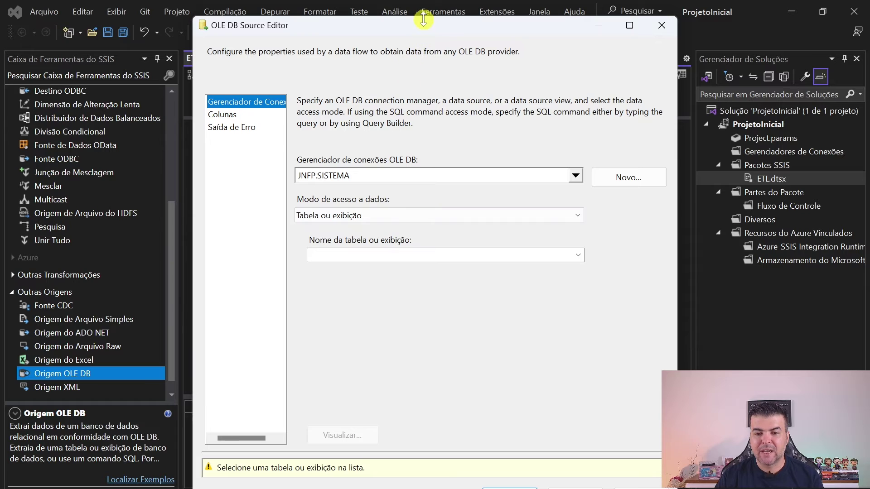
{"action": "left_click_drag", "start_coordinate": [423, 23], "coordinate": [437, 17]}
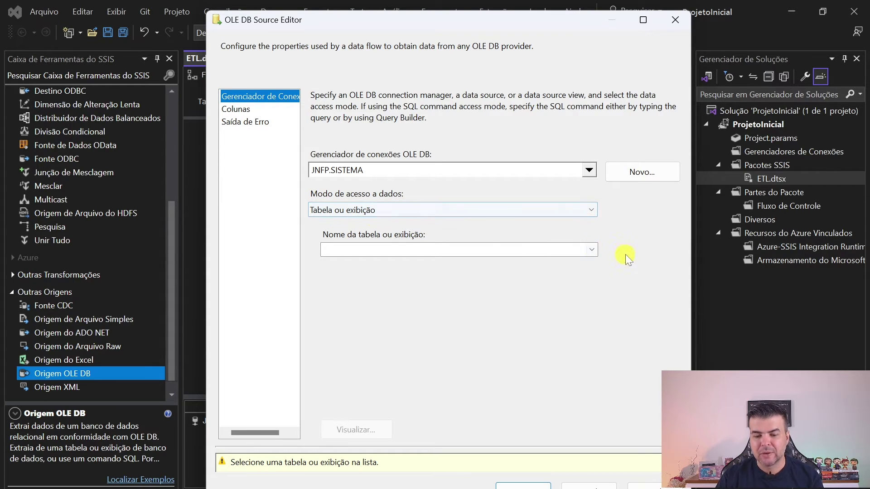
{"action": "left_click", "coordinate": [591, 253]}
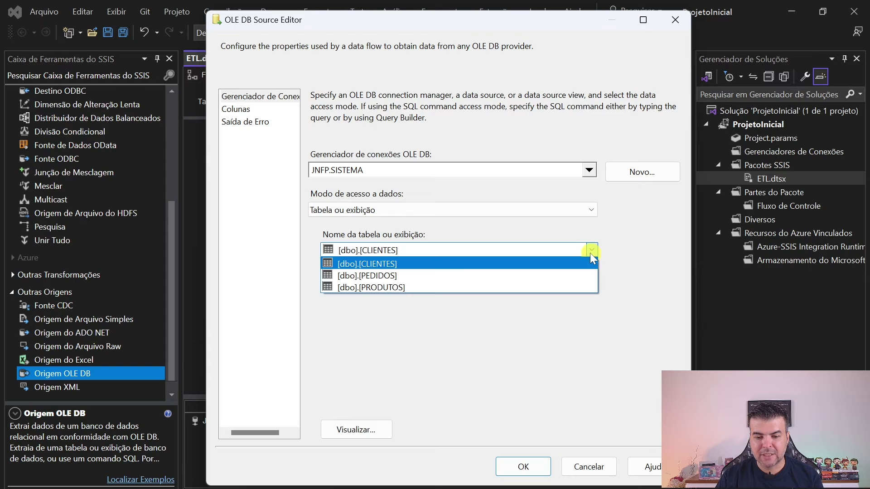
{"action": "left_click", "coordinate": [393, 288]}
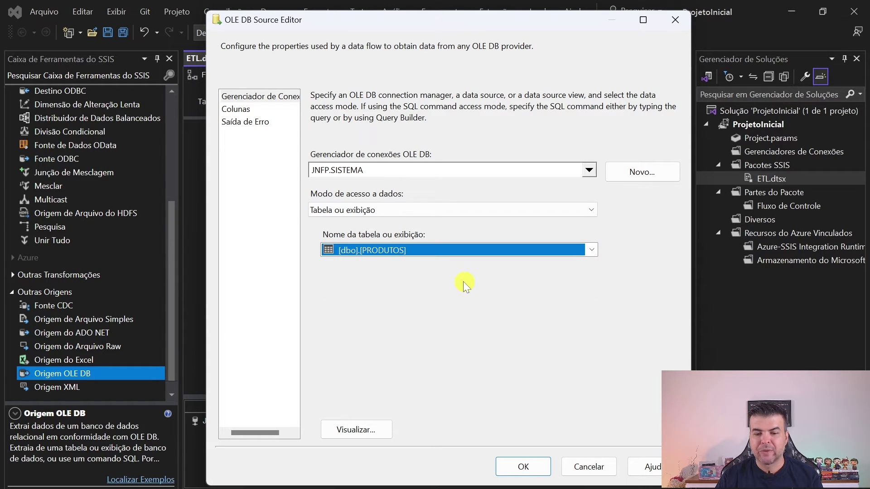
- Review the source's external and output columns against the PRODUTOS query results and accept the source configuration
{"action": "left_click", "coordinate": [241, 112]}
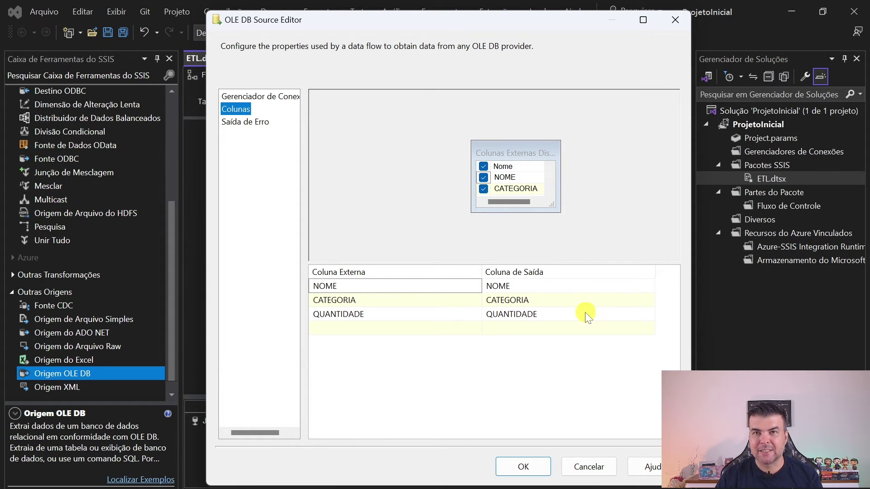
{"action": "mouse_move", "coordinate": [587, 316]}
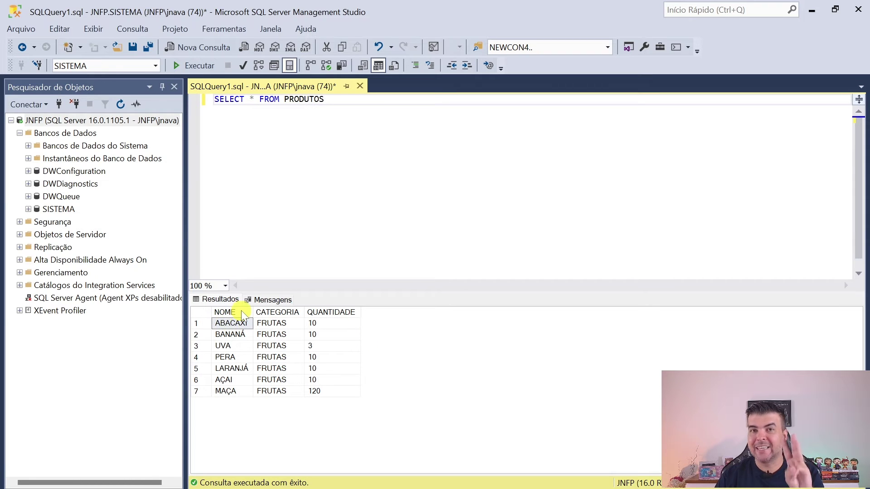
{"action": "key", "text": "alt+Tab"}
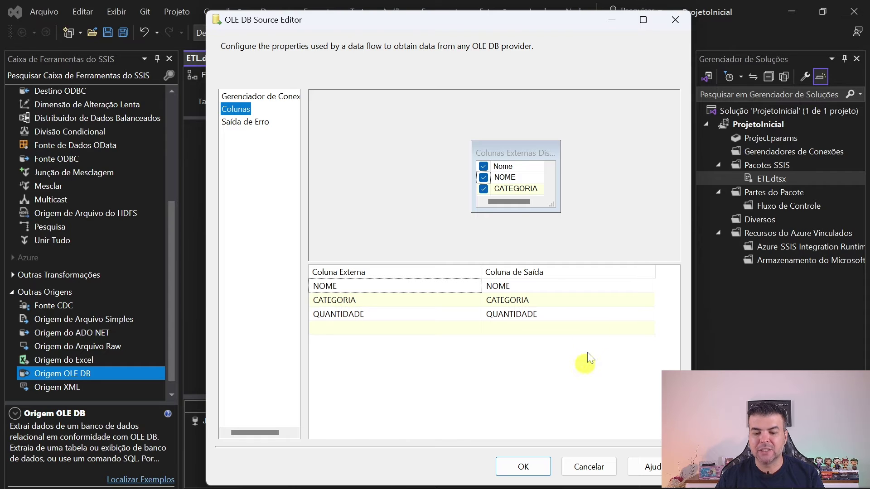
{"action": "left_click", "coordinate": [530, 468]}
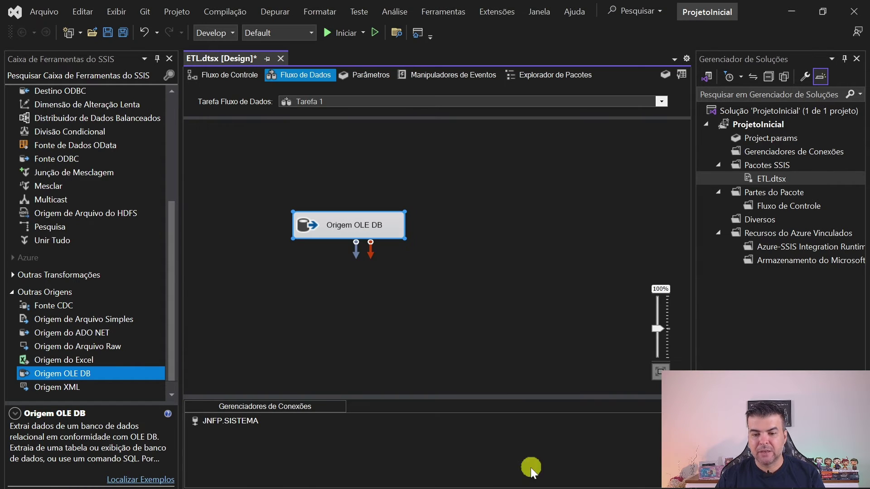
- Move the OLE DB source higher in the data flow and add a flat file destination (Destino de Arquivo Simples) below it
{"action": "left_click_drag", "start_coordinate": [358, 227], "coordinate": [348, 182]}
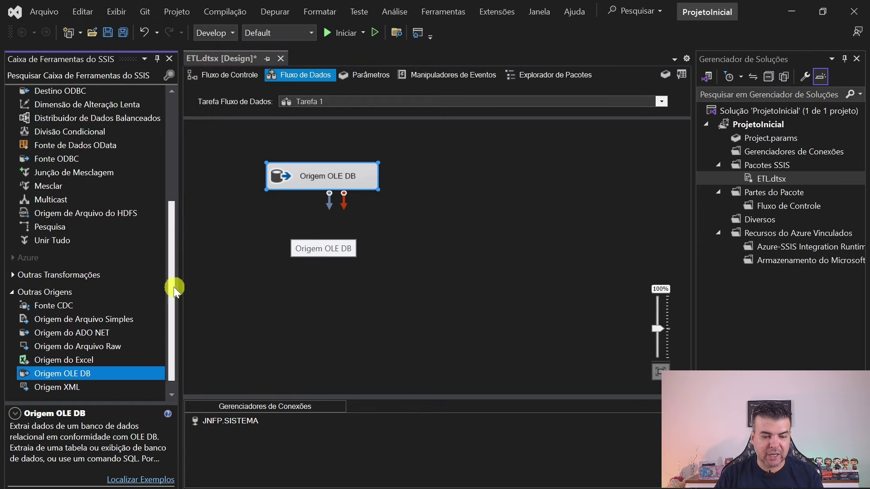
{"action": "scroll", "coordinate": [175, 287], "scroll_direction": "down", "scroll_amount": 1}
{"action": "left_click", "coordinate": [13, 281]}
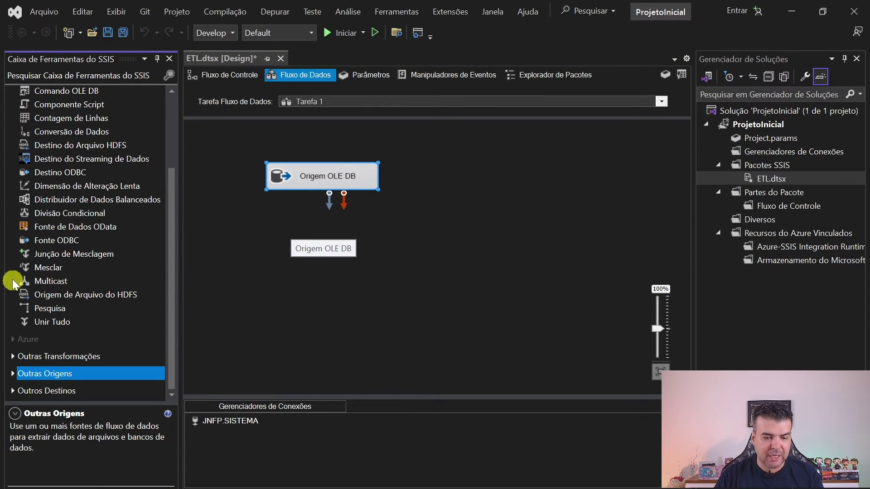
{"action": "left_click", "coordinate": [16, 389]}
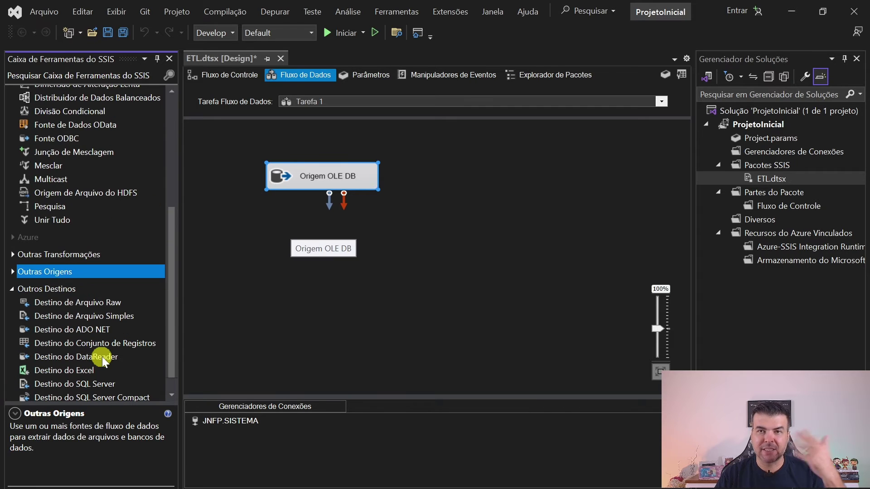
{"action": "scroll", "coordinate": [124, 261], "scroll_direction": "down", "scroll_amount": 1}
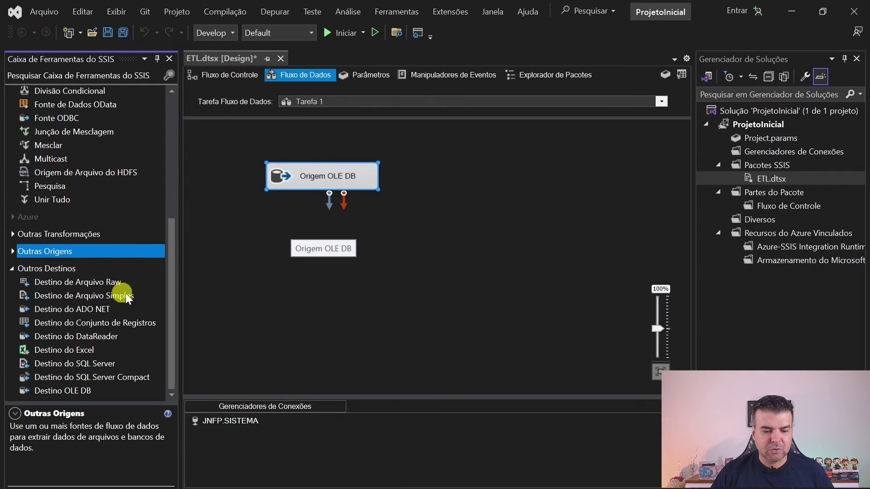
{"action": "left_click", "coordinate": [72, 298]}
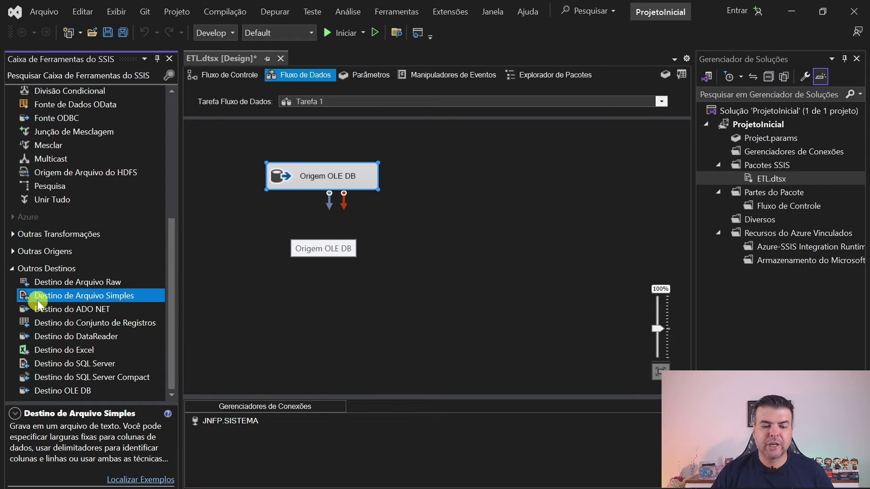
{"action": "left_click_drag", "start_coordinate": [37, 300], "coordinate": [244, 331]}
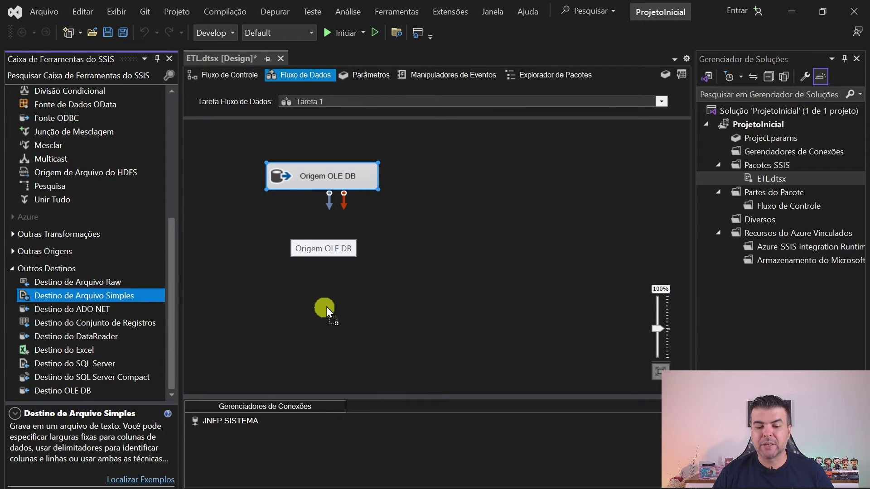
{"action": "left_click_drag", "start_coordinate": [375, 273], "coordinate": [388, 261]}
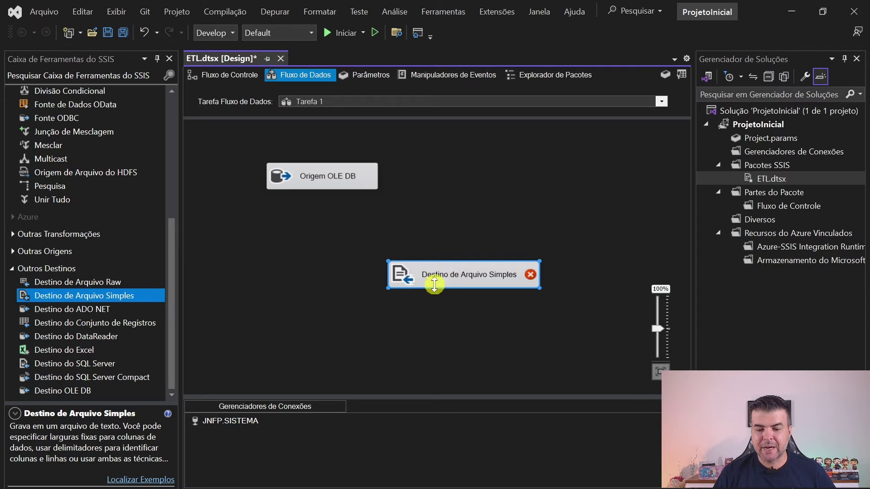
- Move the flat file destination closer beneath the OLE DB source and rename it Saida de Dados
{"action": "left_click_drag", "start_coordinate": [429, 285], "coordinate": [357, 258]}
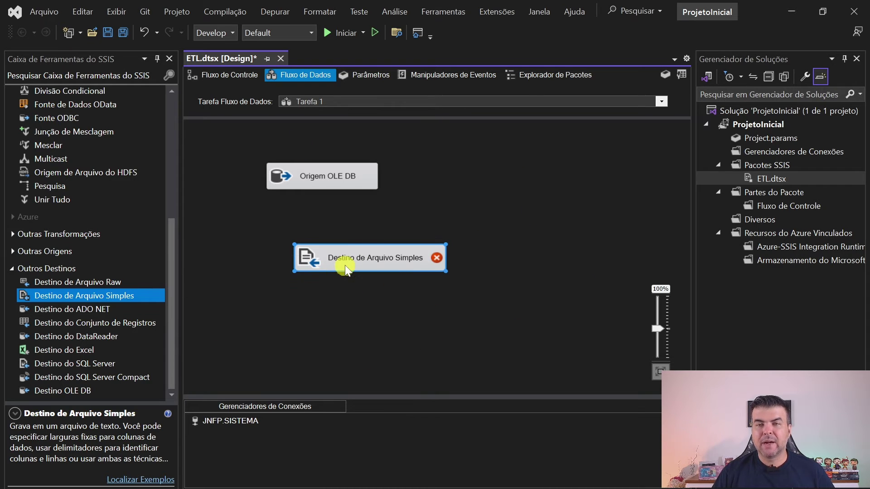
{"action": "right_click", "coordinate": [377, 258]}
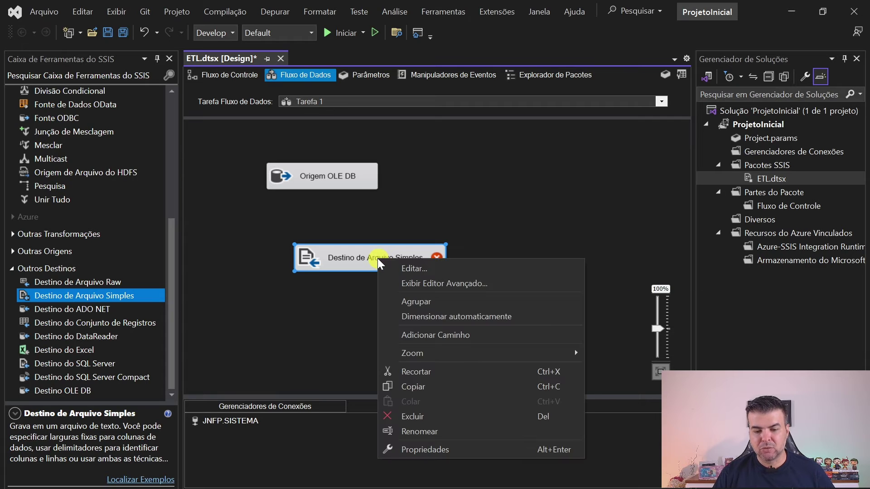
{"action": "left_click", "coordinate": [426, 431]}
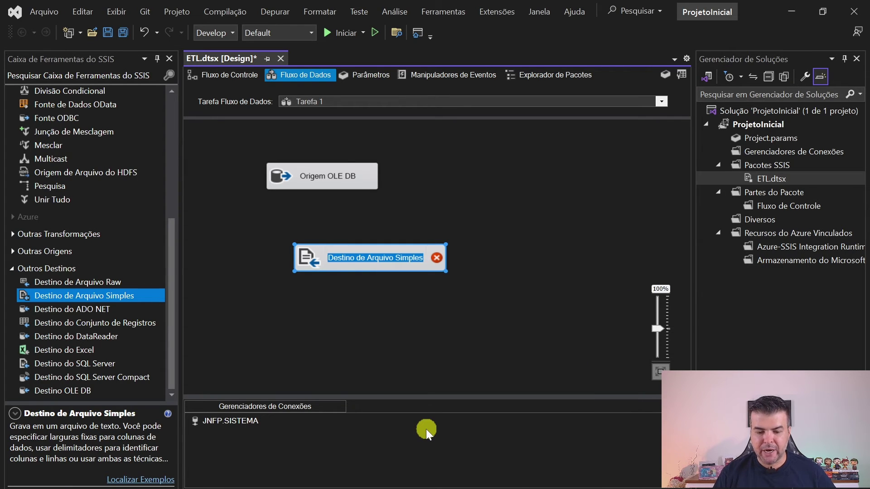
{"action": "type", "text": "Saida de Dados"}
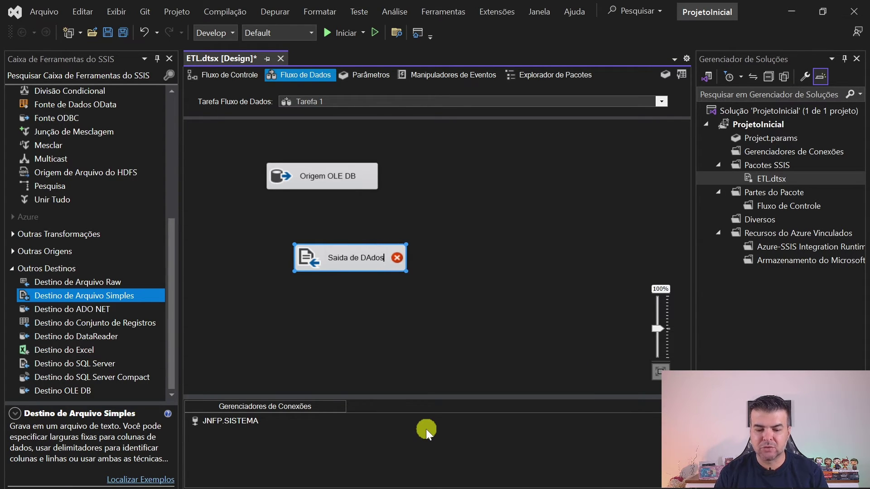
{"action": "left_click", "coordinate": [477, 292]}
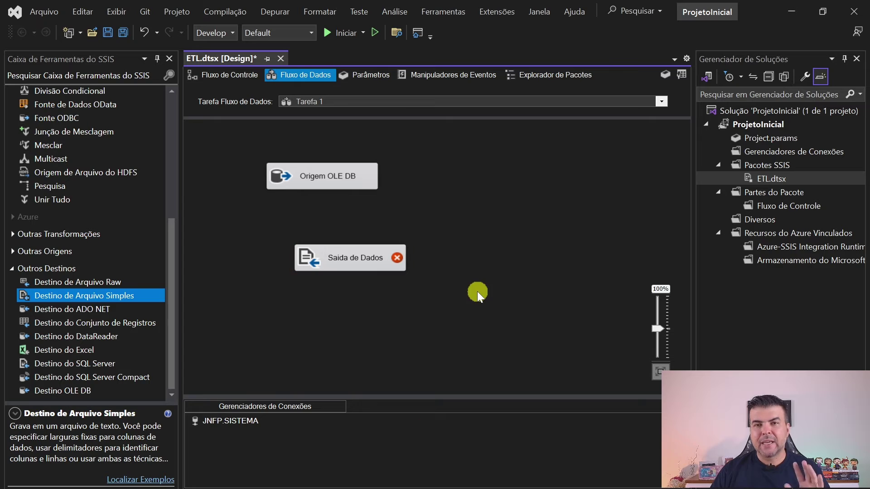
- Connect the output of Origem OLE DB to the Saida de Dados destination
{"action": "left_click", "coordinate": [352, 175]}
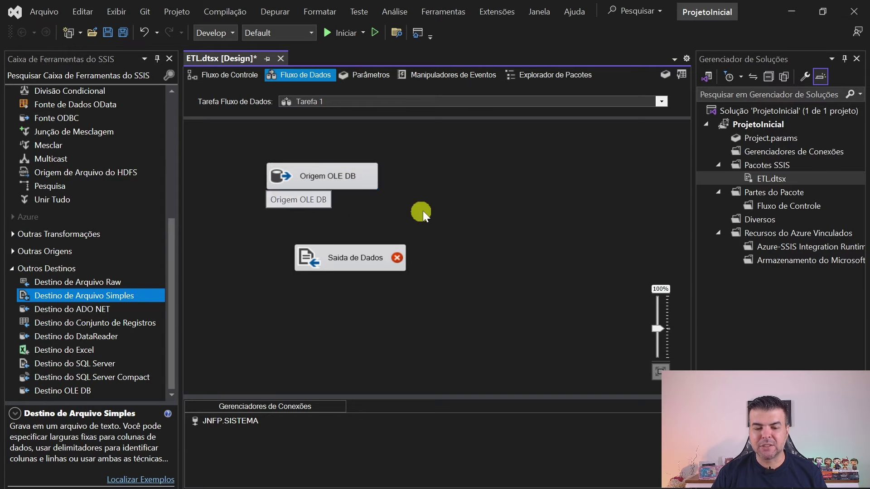
{"action": "left_click_drag", "start_coordinate": [331, 206], "coordinate": [349, 258]}
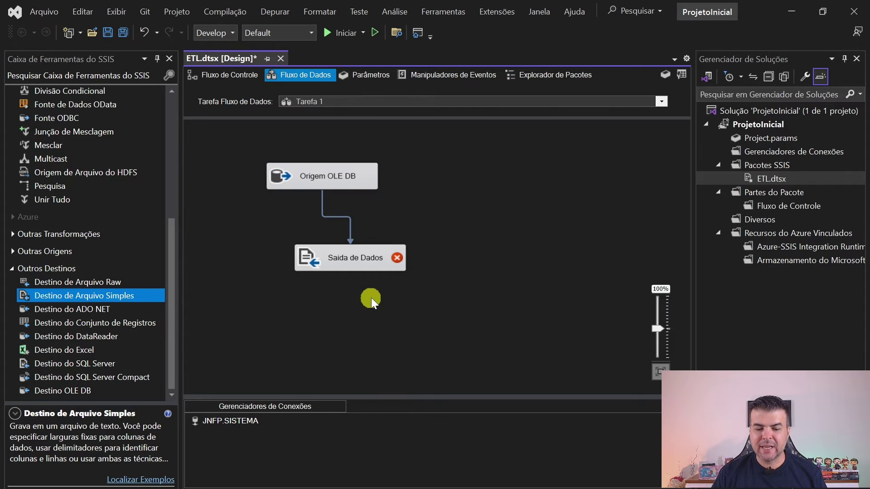
{"action": "left_click", "coordinate": [366, 265]}
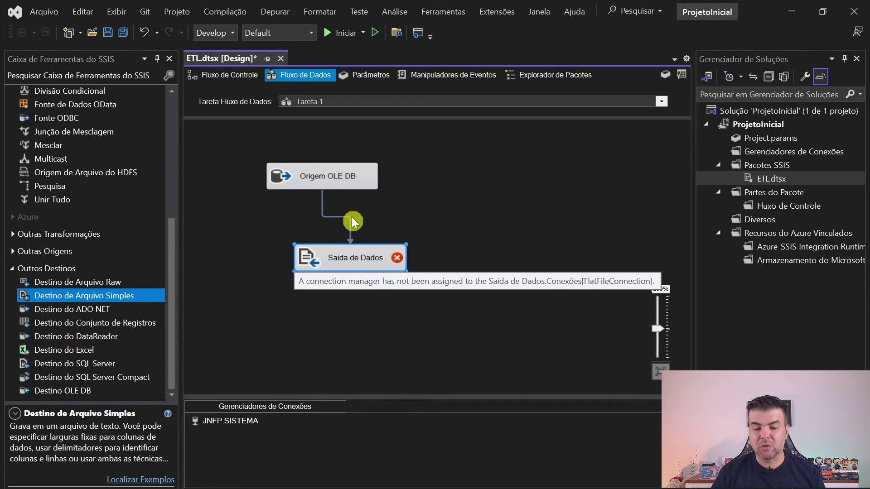
{"action": "left_click", "coordinate": [370, 257]}
{"action": "left_click", "coordinate": [383, 268]}
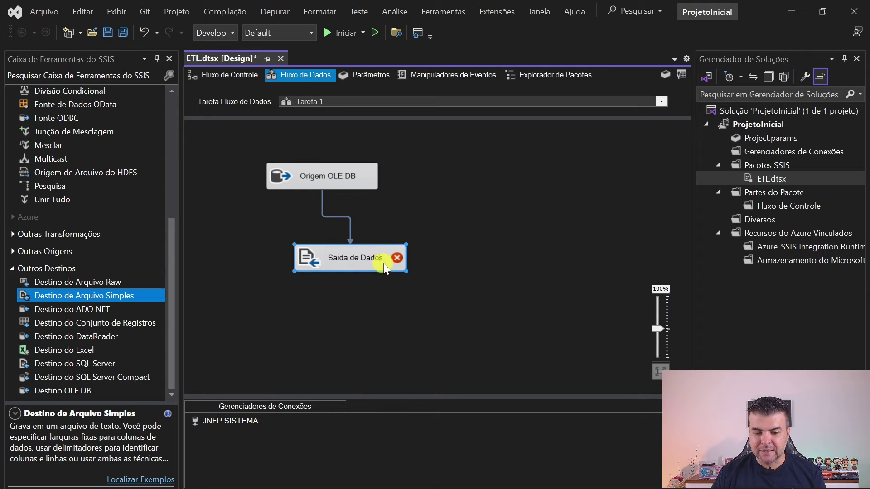
- Open the Saida de Dados destination for editing and create a new flat file connection manager in Delimitado format
{"action": "double_click", "coordinate": [388, 258]}
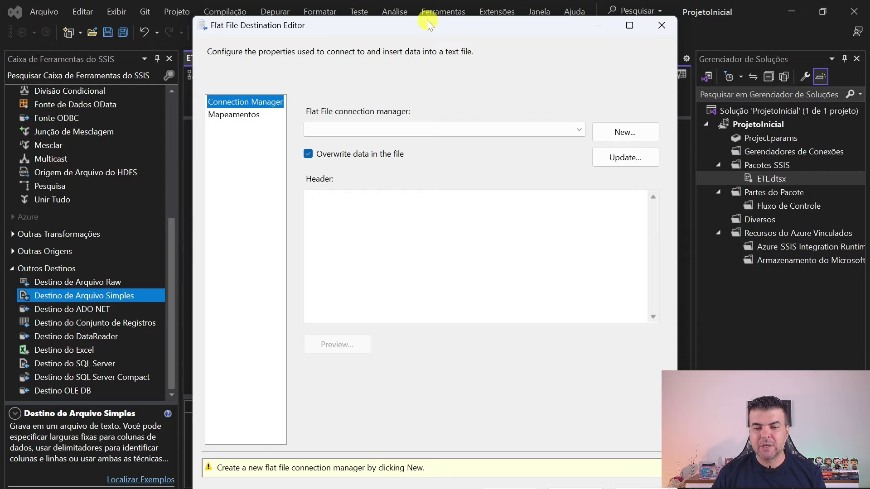
{"action": "left_click_drag", "start_coordinate": [427, 22], "coordinate": [433, 16]}
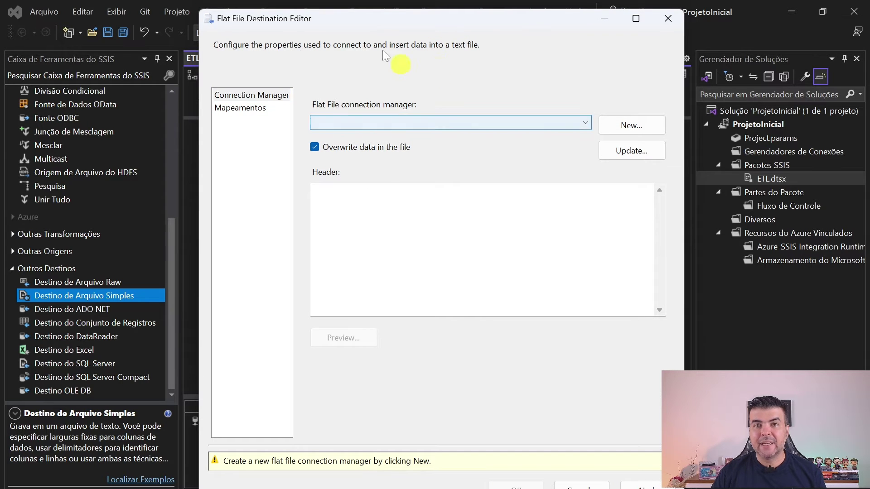
{"action": "left_click", "coordinate": [631, 126]}
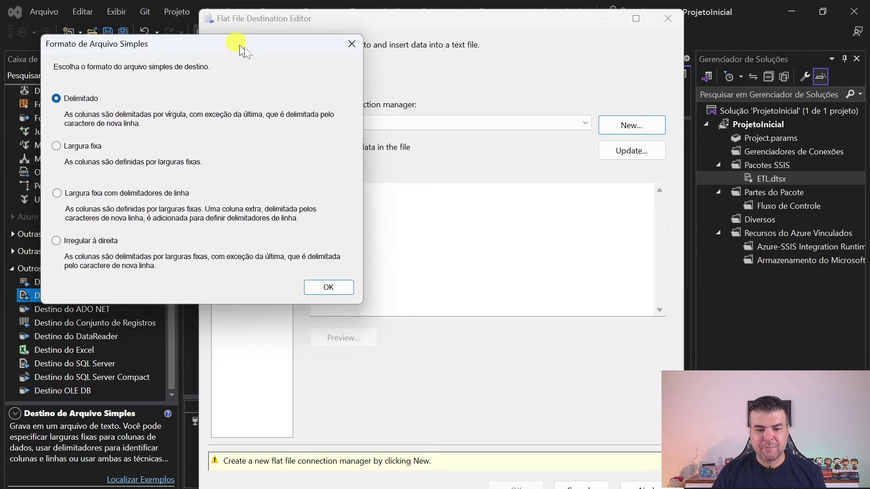
{"action": "left_click_drag", "start_coordinate": [215, 37], "coordinate": [453, 95]}
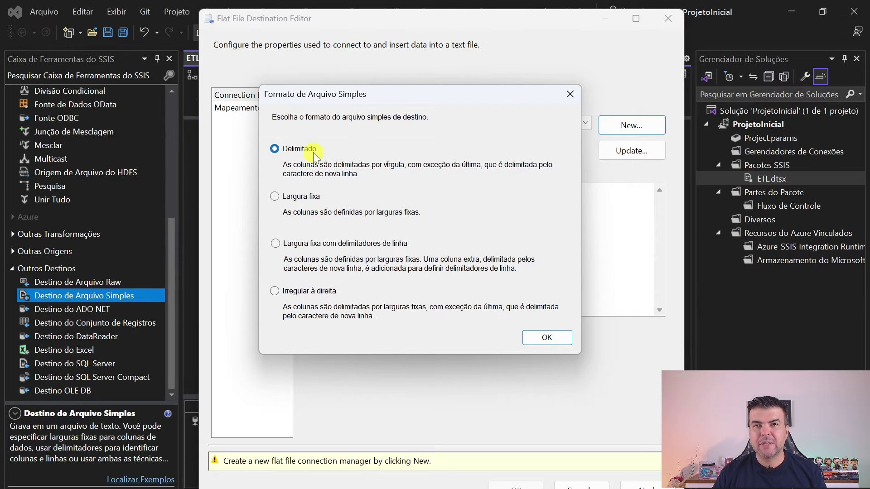
{"action": "left_click", "coordinate": [545, 339]}
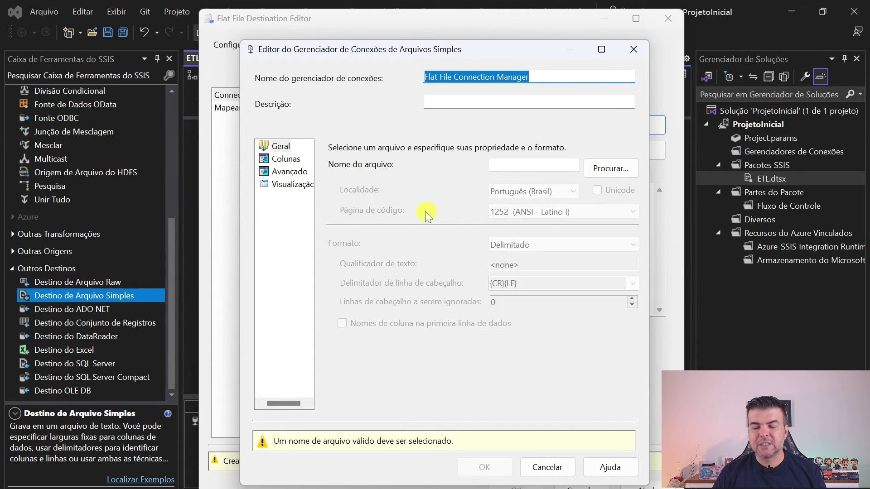
- Set the connection's file to TesteSaidaArquivo in C:\SSIS\ProjetoInicial and check the full path
{"action": "left_click", "coordinate": [510, 165]}
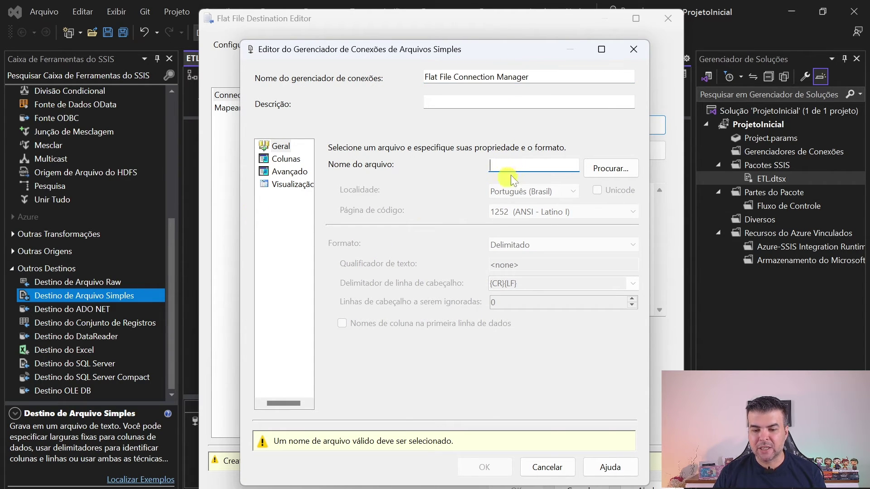
{"action": "left_click", "coordinate": [596, 168]}
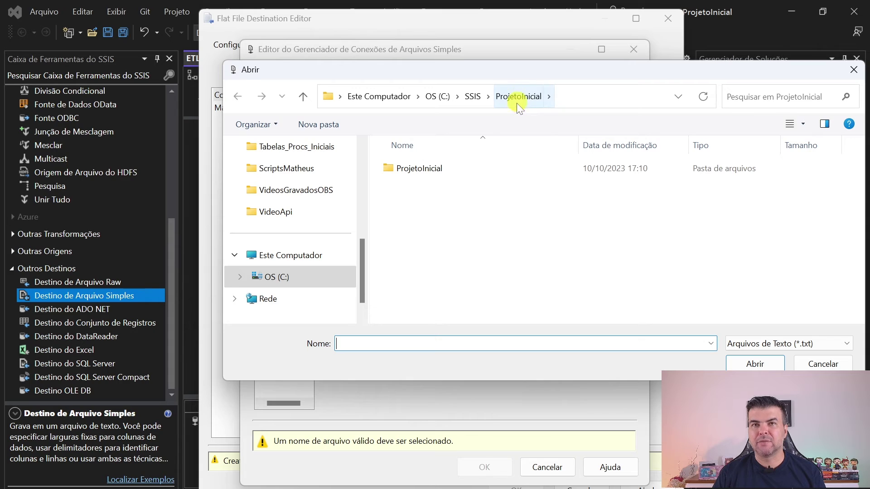
{"action": "left_click", "coordinate": [466, 344]}
{"action": "type", "text": "TesteSaidaArquivo"}
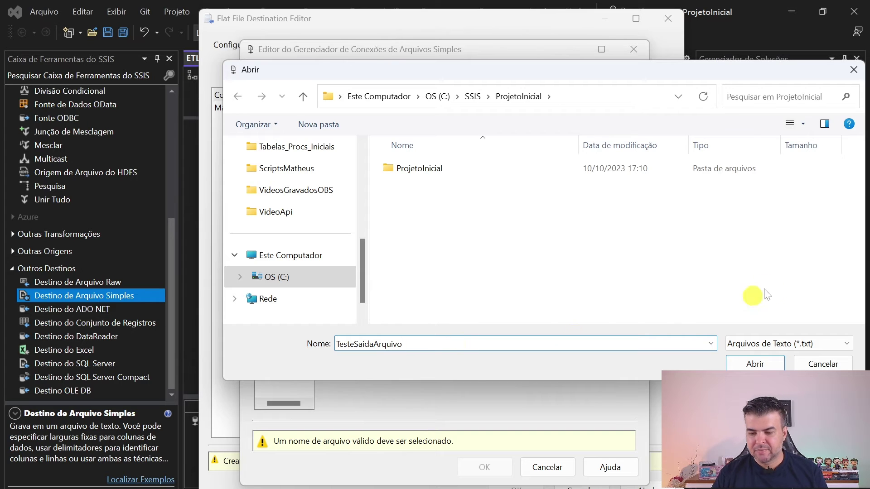
{"action": "left_click", "coordinate": [771, 365]}
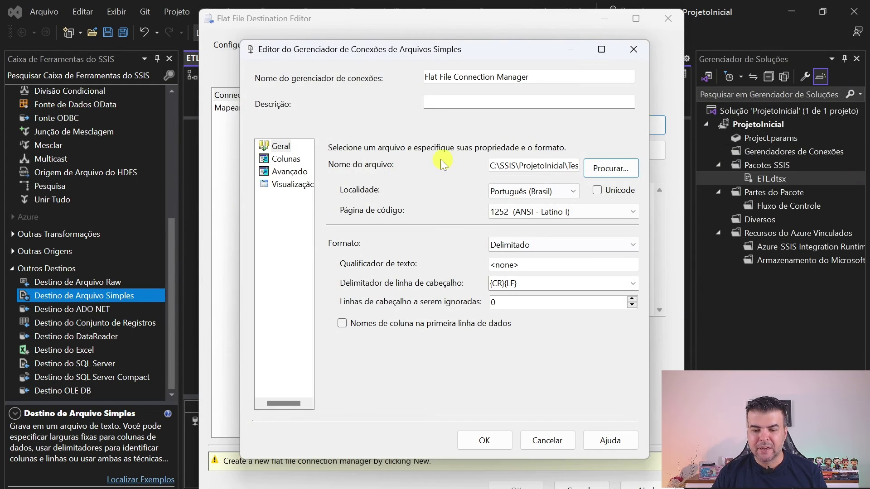
{"action": "left_click", "coordinate": [538, 166]}
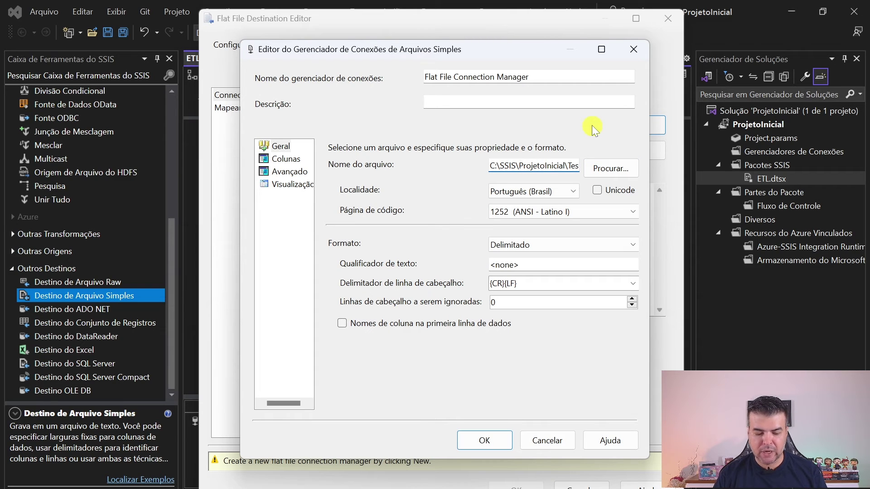
{"action": "key", "text": "End"}
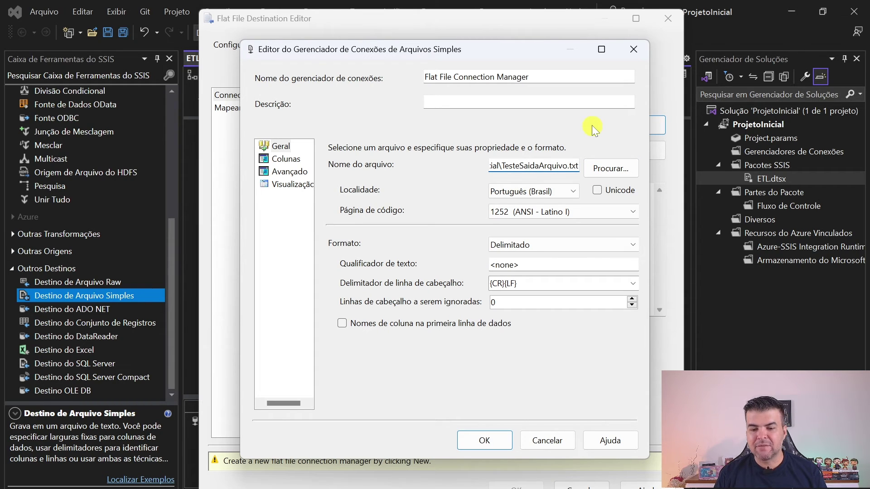
{"action": "key", "text": "Left"}
{"action": "key", "text": "Home"}
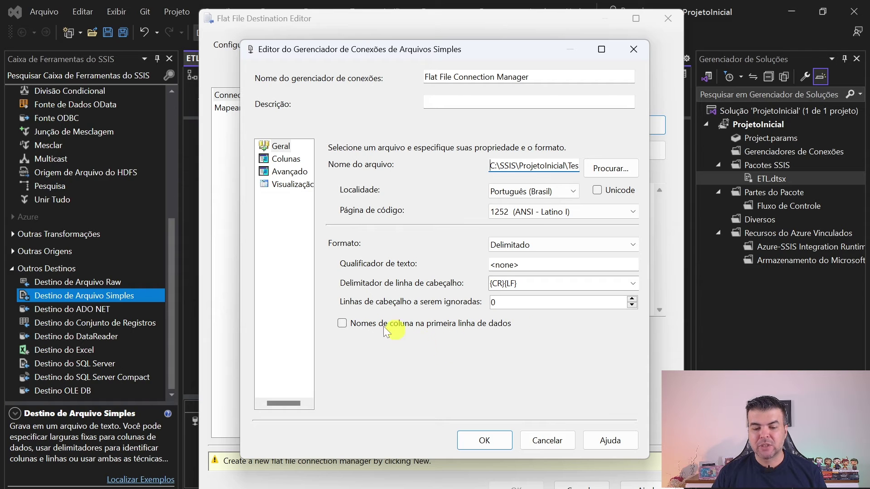
- Enable column names in the first data row, set the column delimiter to Ponto e vírgula {;}, and accept the flat file connection
{"action": "left_click", "coordinate": [342, 324]}
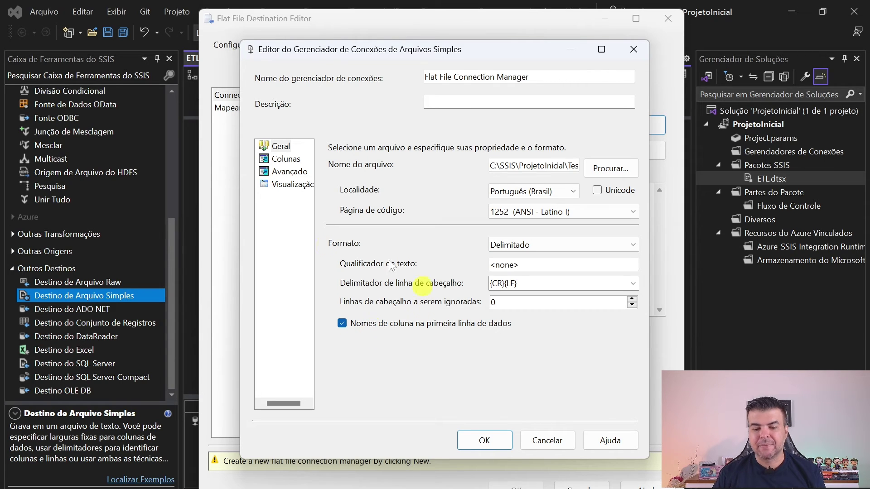
{"action": "left_click", "coordinate": [284, 162]}
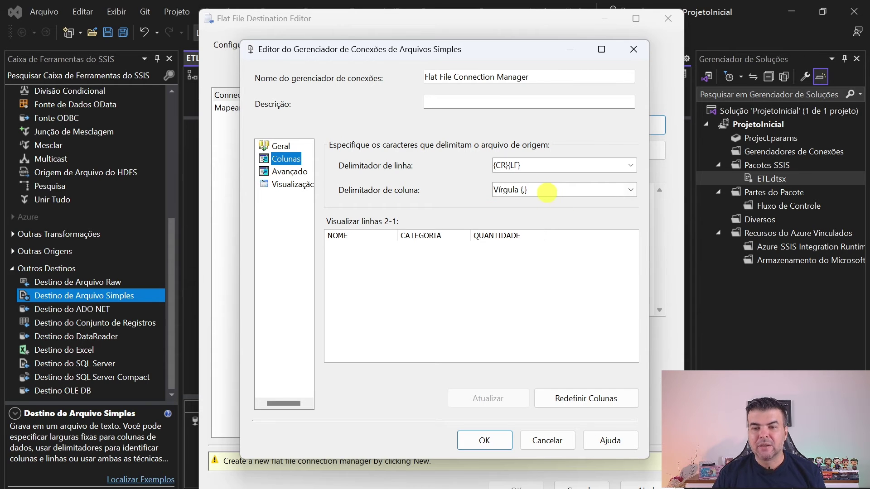
{"action": "left_click", "coordinate": [630, 190]}
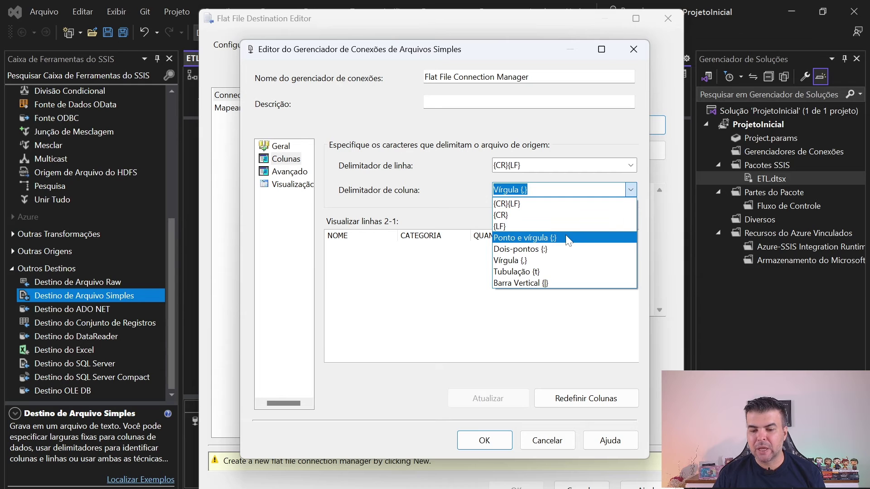
{"action": "left_click", "coordinate": [567, 239]}
{"action": "left_click", "coordinate": [287, 171]}
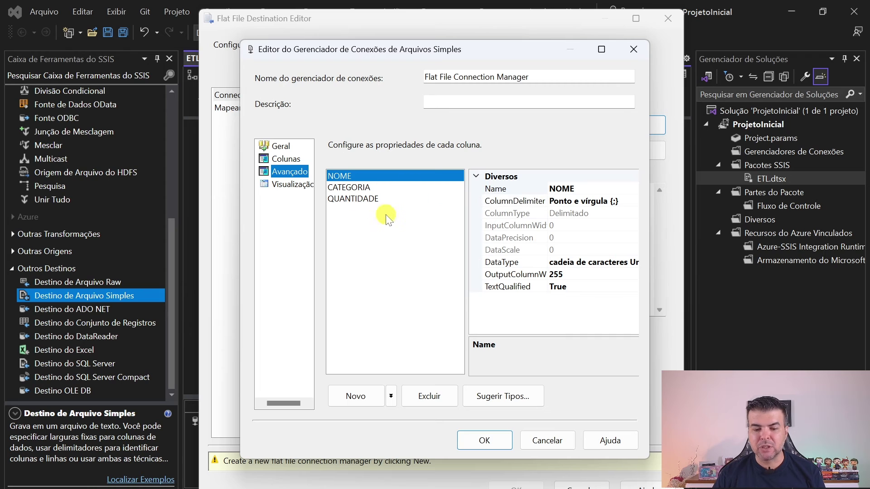
{"action": "left_click", "coordinate": [287, 187]}
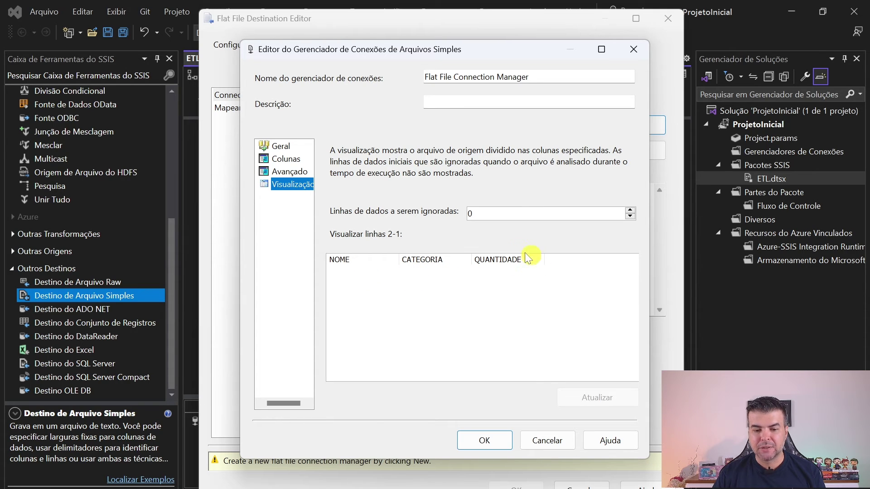
{"action": "left_click", "coordinate": [500, 440]}
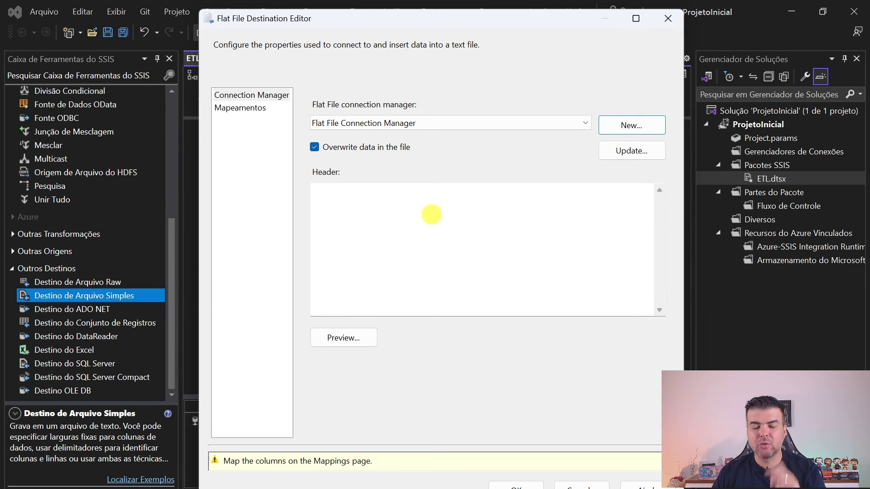
- Preview the destination's columns, map NOME, CATEGORIA and QUANTIDADE to their matching destination columns, and accept the configuration
{"action": "left_click", "coordinate": [351, 347]}
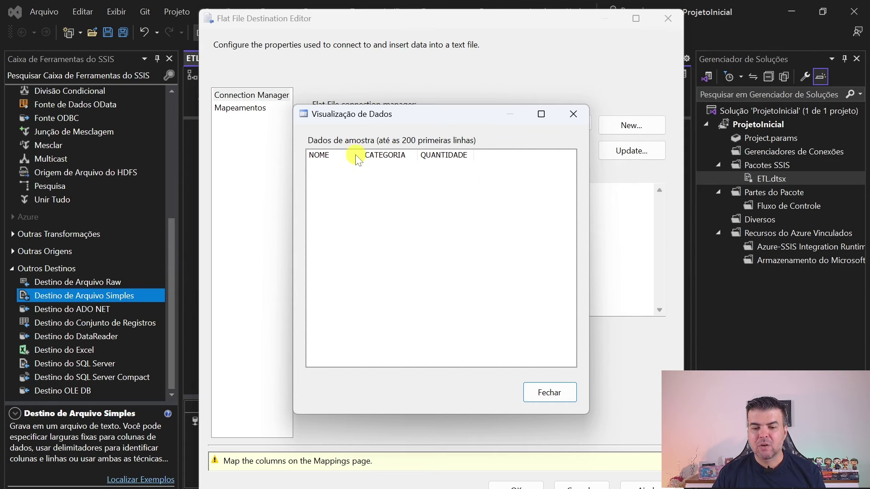
{"action": "left_click", "coordinate": [569, 392]}
{"action": "left_click", "coordinate": [248, 110]}
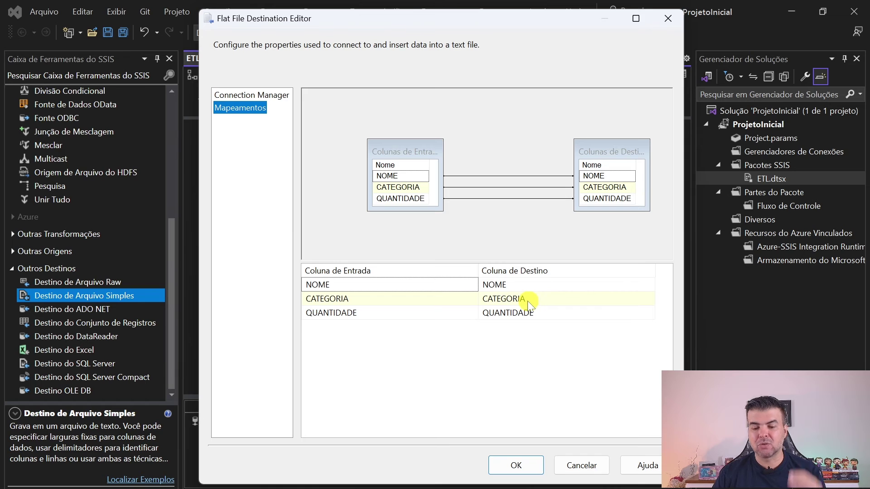
{"action": "mouse_move", "coordinate": [528, 306]}
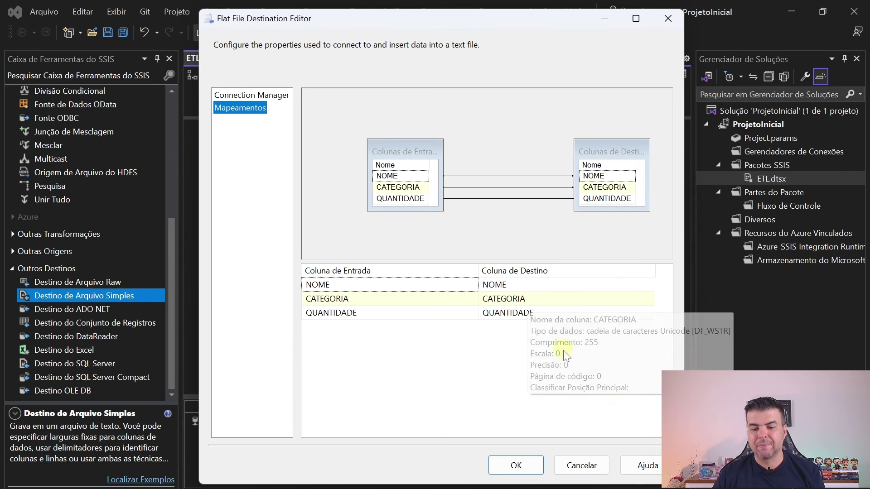
{"action": "left_click", "coordinate": [526, 467]}
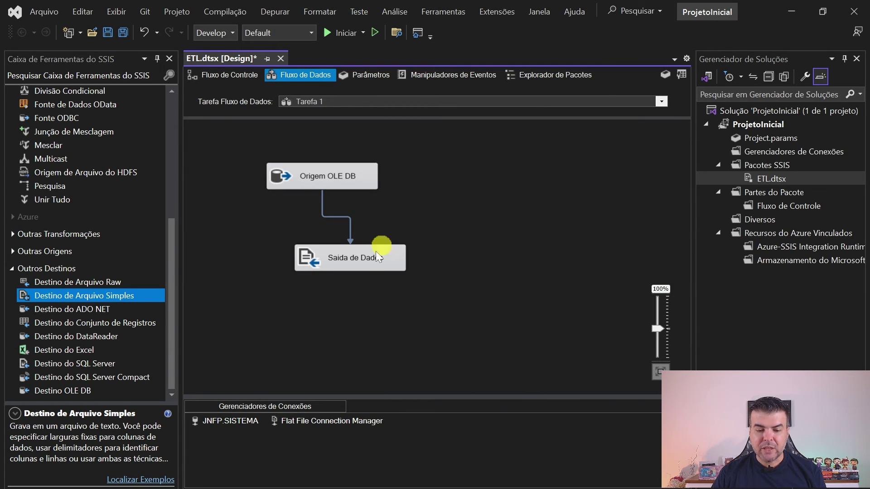
- Line up Origem OLE DB and Saida de Dados vertically in the data flow and start running the package
{"action": "left_click_drag", "start_coordinate": [334, 178], "coordinate": [360, 194]}
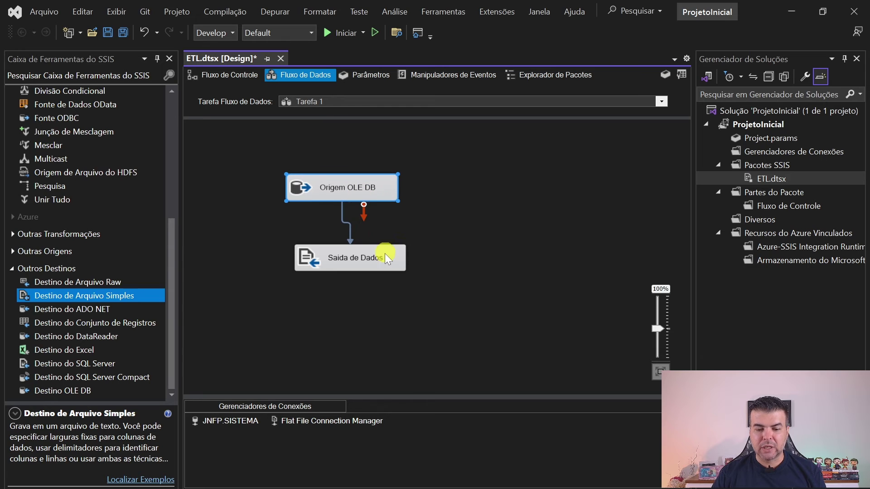
{"action": "left_click", "coordinate": [378, 262]}
{"action": "left_click_drag", "start_coordinate": [378, 262], "coordinate": [378, 258]}
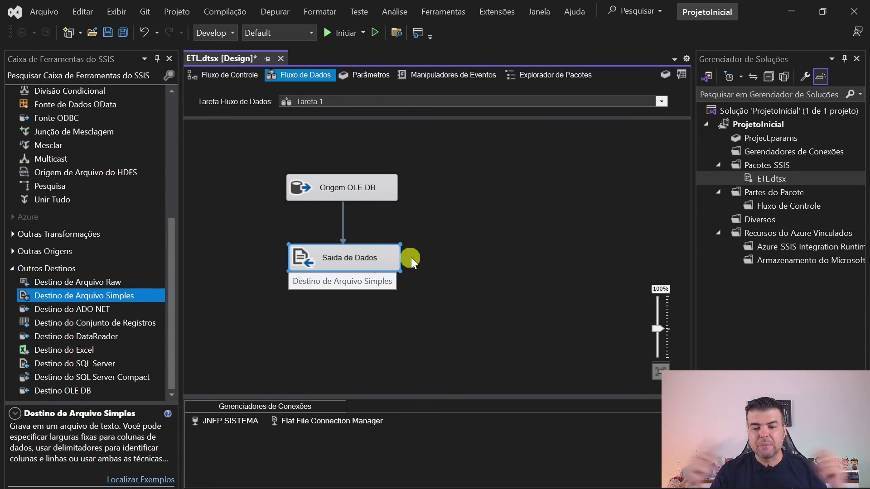
{"action": "left_click", "coordinate": [575, 213]}
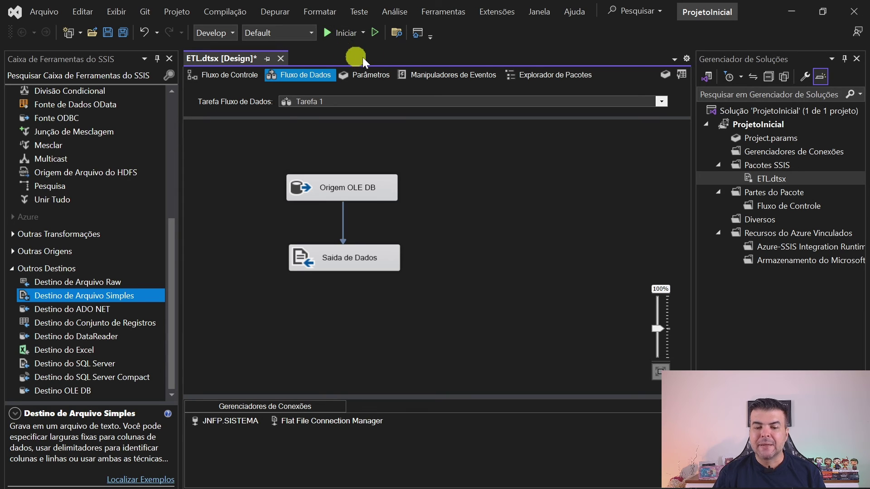
{"action": "left_click", "coordinate": [343, 35]}
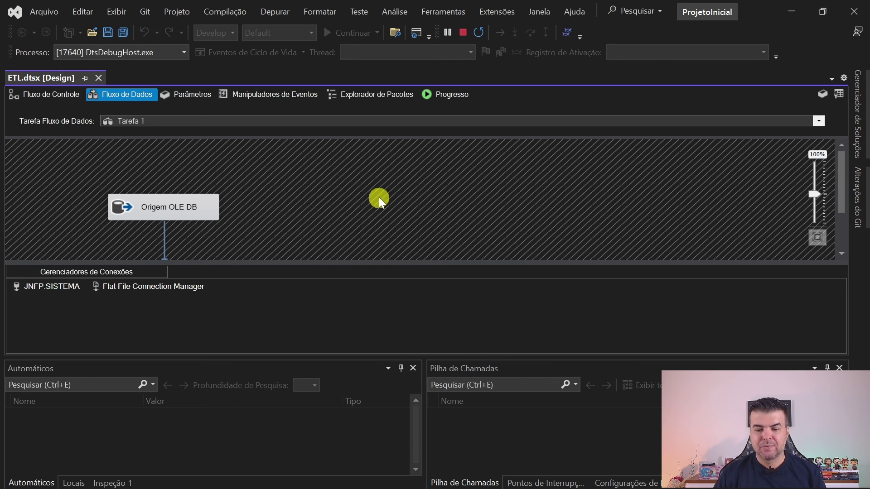
- Close the Automáticos, Pilha de Chamadas and Pontos de Interrupção debugging panes, and stop debugging the package
{"action": "left_click", "coordinate": [413, 367]}
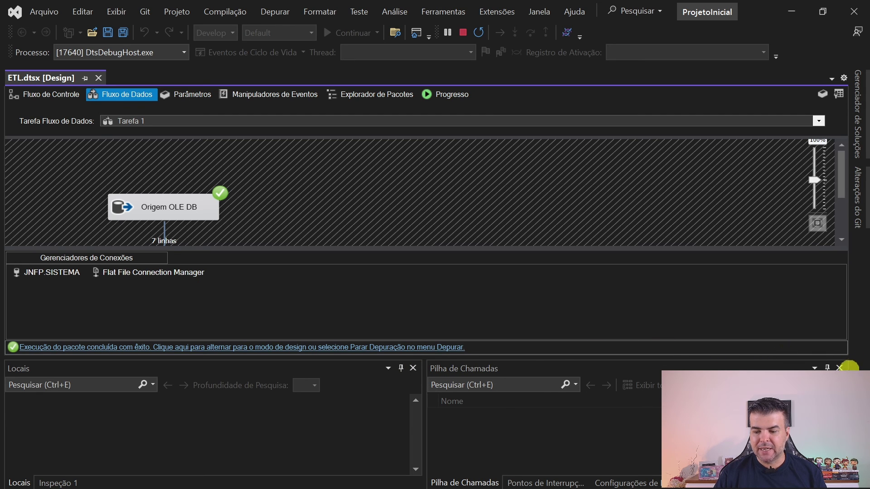
{"action": "left_click", "coordinate": [840, 367]}
{"action": "left_click", "coordinate": [839, 367]}
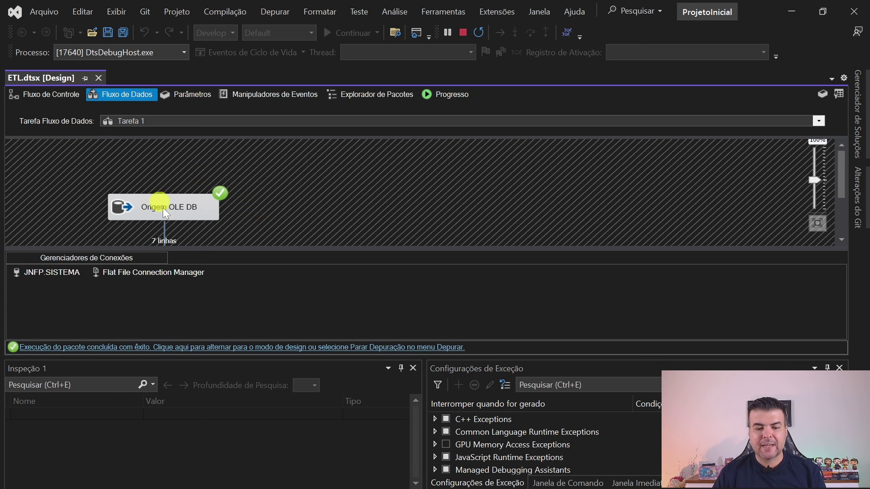
{"action": "left_click", "coordinate": [464, 33]}
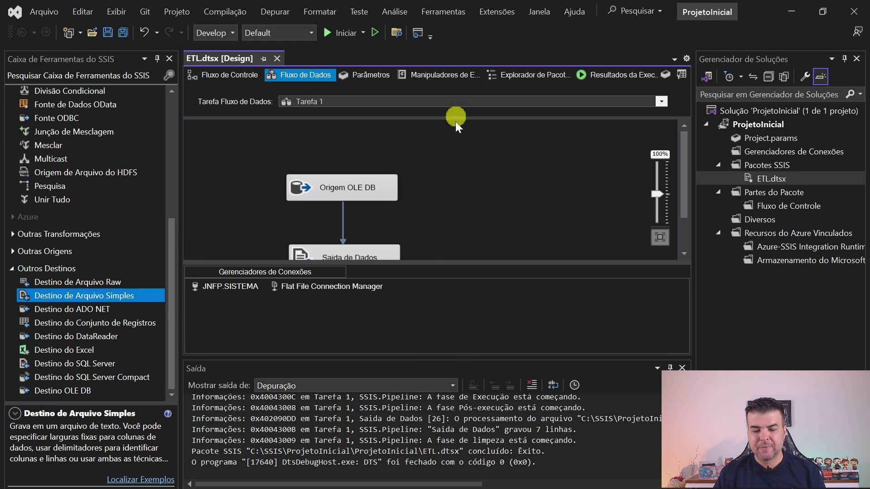
- Switch to File Explorer, open TesteSaidaArquivo.txt from C:\SSIS\ProjetoInicial and check the exported column headers, semicolon delimiters and product rows
{"action": "left_click", "coordinate": [512, 488]}
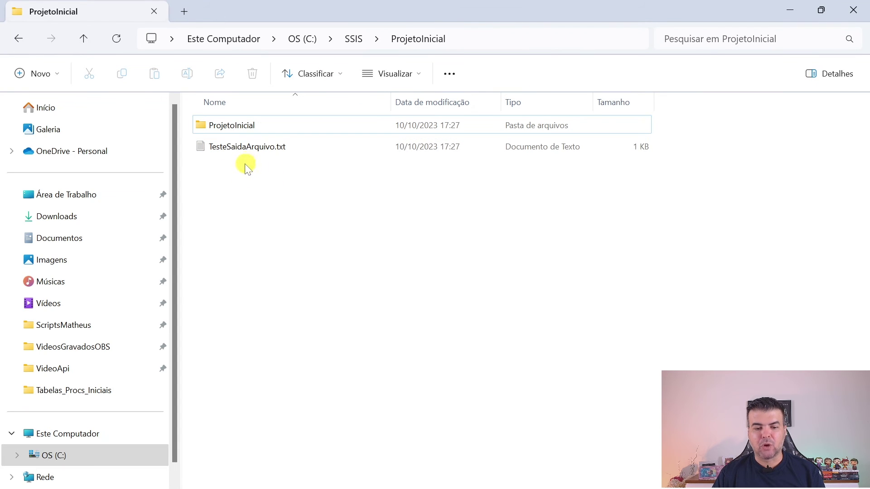
{"action": "left_click", "coordinate": [217, 152]}
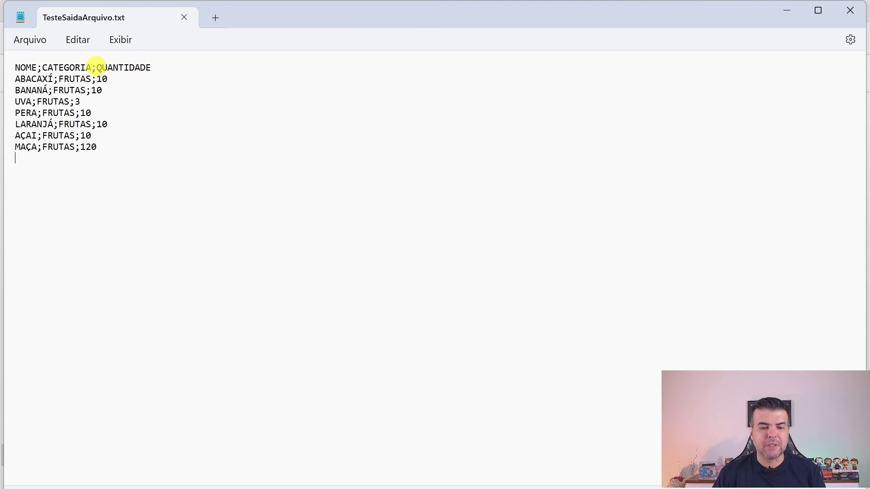
{"action": "left_click", "coordinate": [97, 67]}
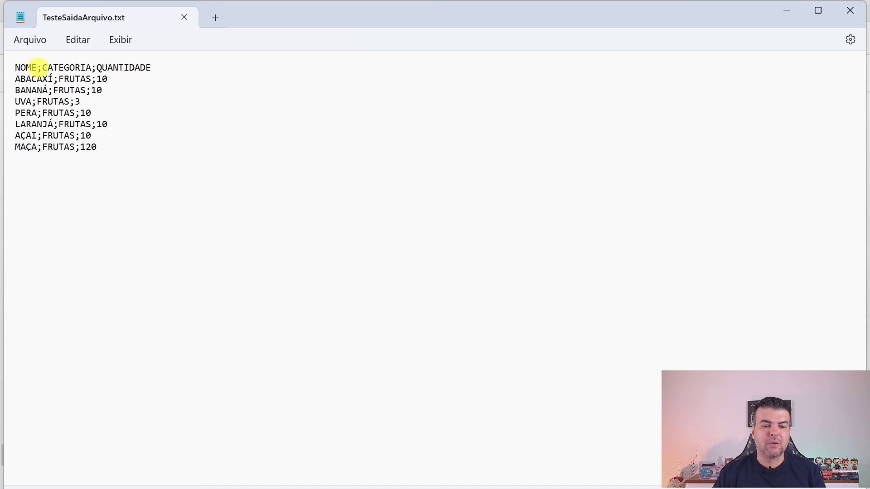